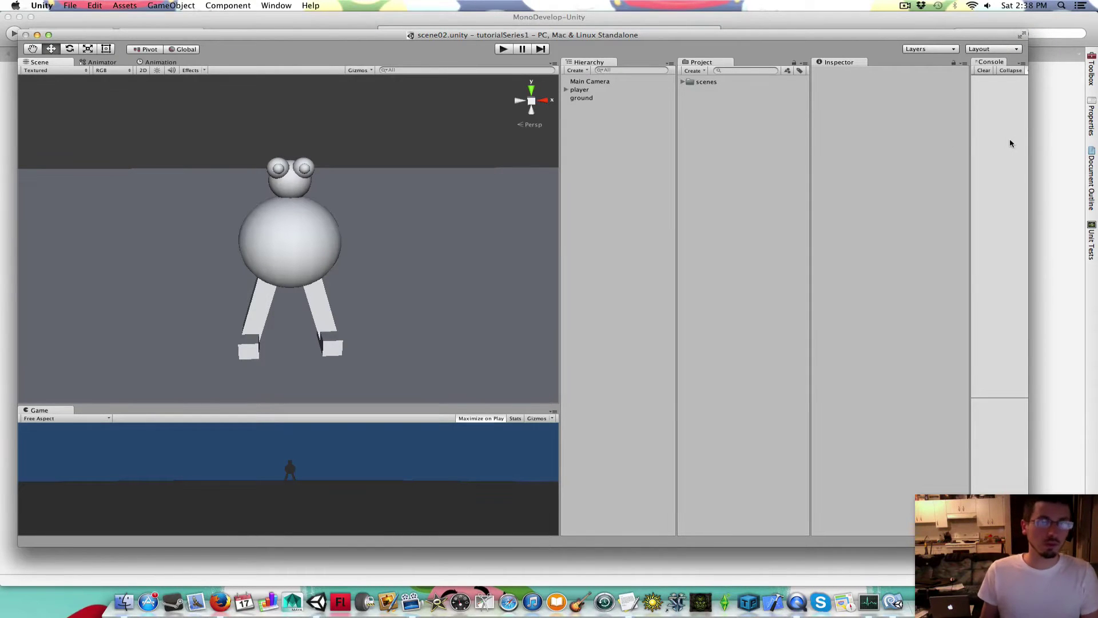
# Orbit the Scene view around the player and rotate the directional light to shift the shadows.
pyautogui.scroll(4, 320, 279)
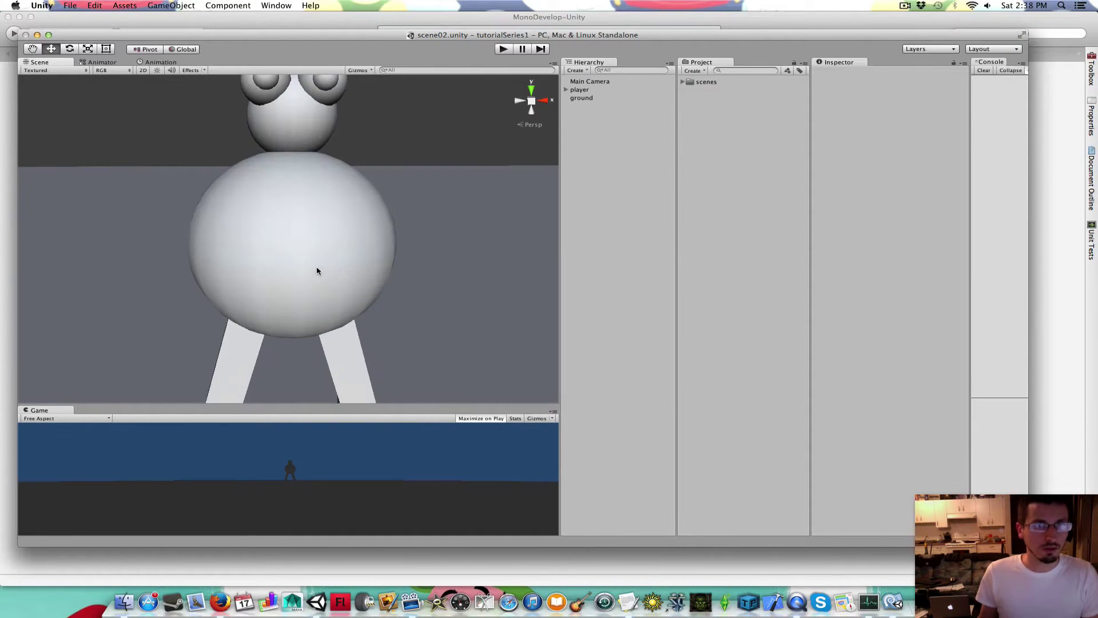
pyautogui.scroll(-3, 318, 270)
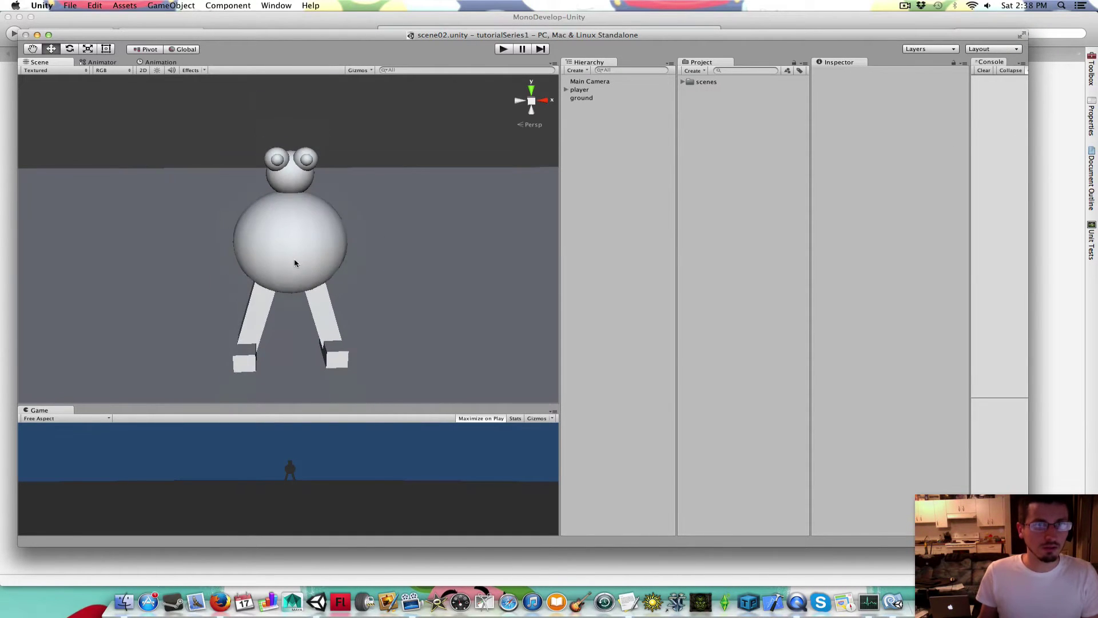
pyautogui.keyDown('alt'); pyautogui.moveTo(297, 264); pyautogui.dragTo(278, 233); pyautogui.keyUp('alt')
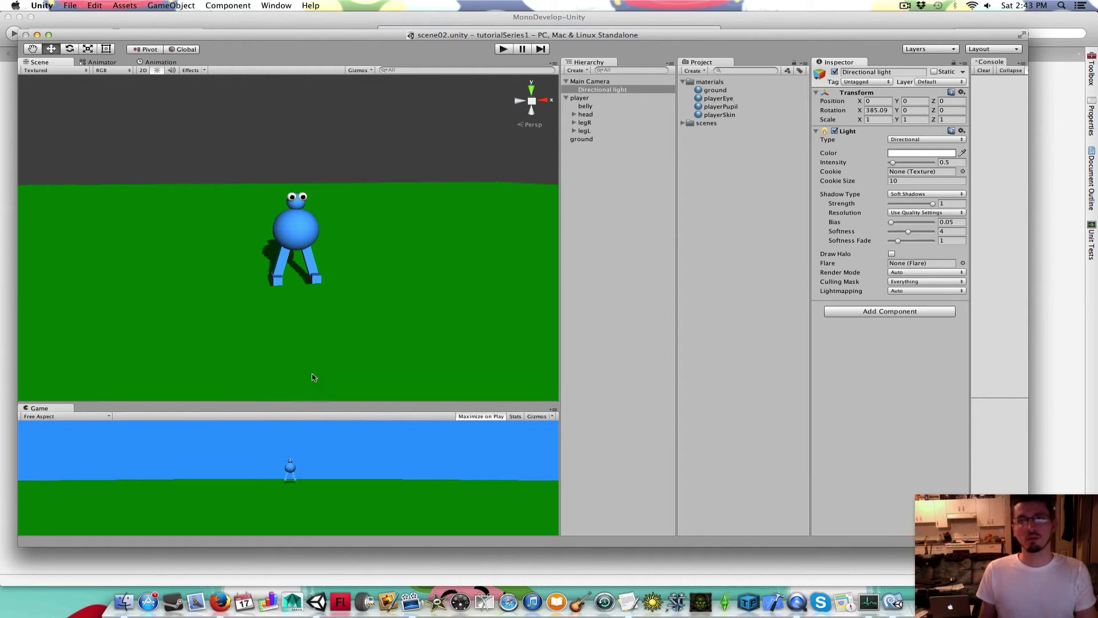
pyautogui.scroll(2, 334, 292)
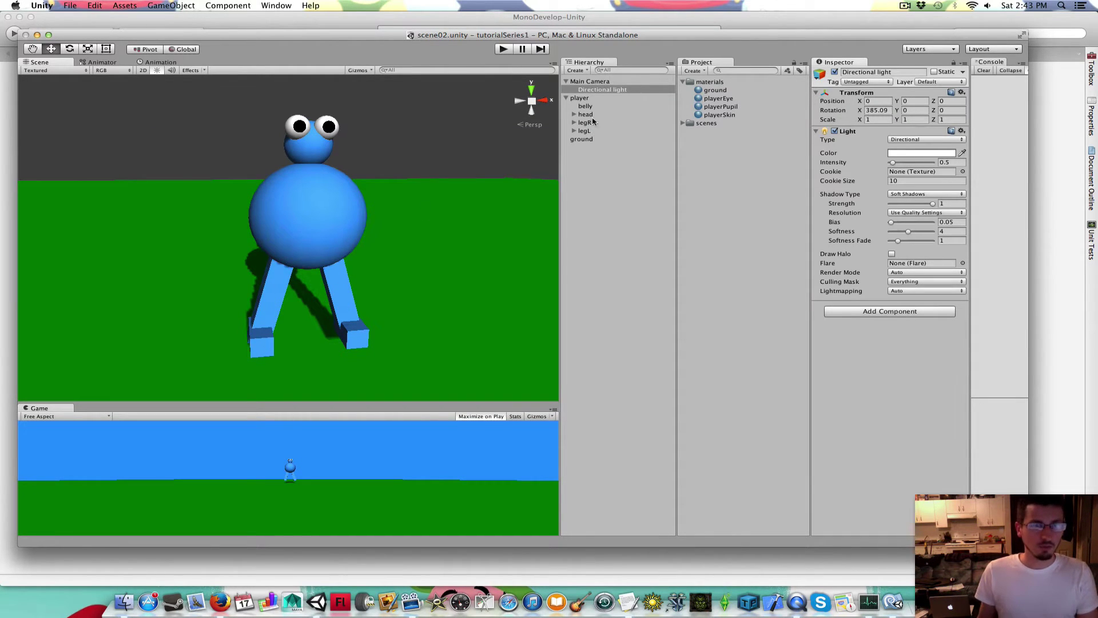
pyautogui.moveTo(897, 110); pyautogui.dragTo(0, 261)
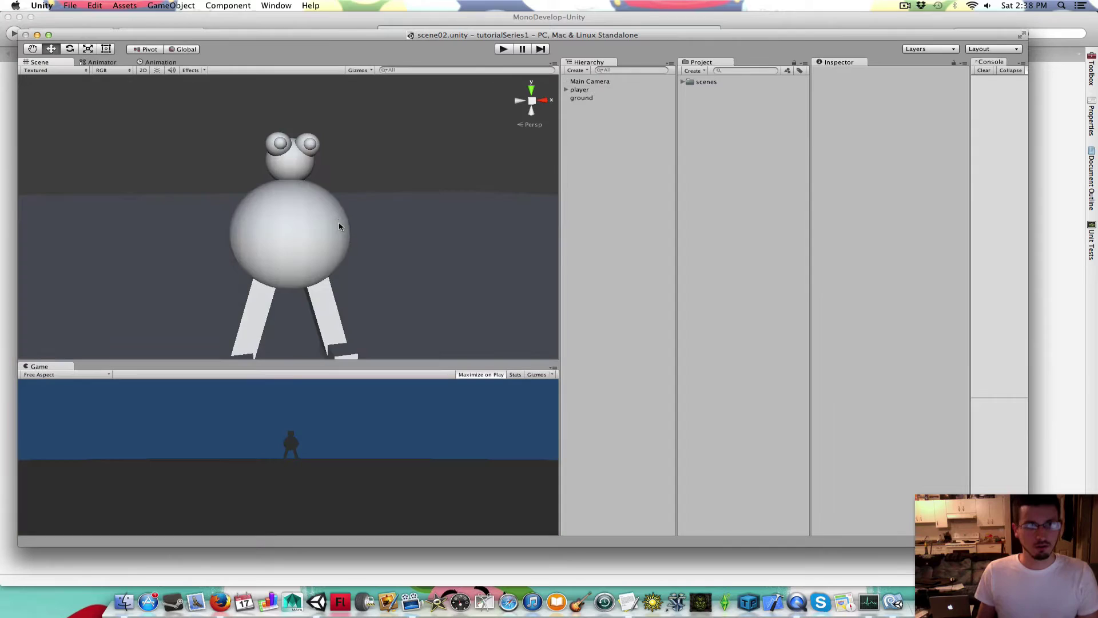
# Create a folder named 'materials' beside the scenes folder in the project assets.
pyautogui.rightClick(698, 98)
pyautogui.moveTo(728, 100)
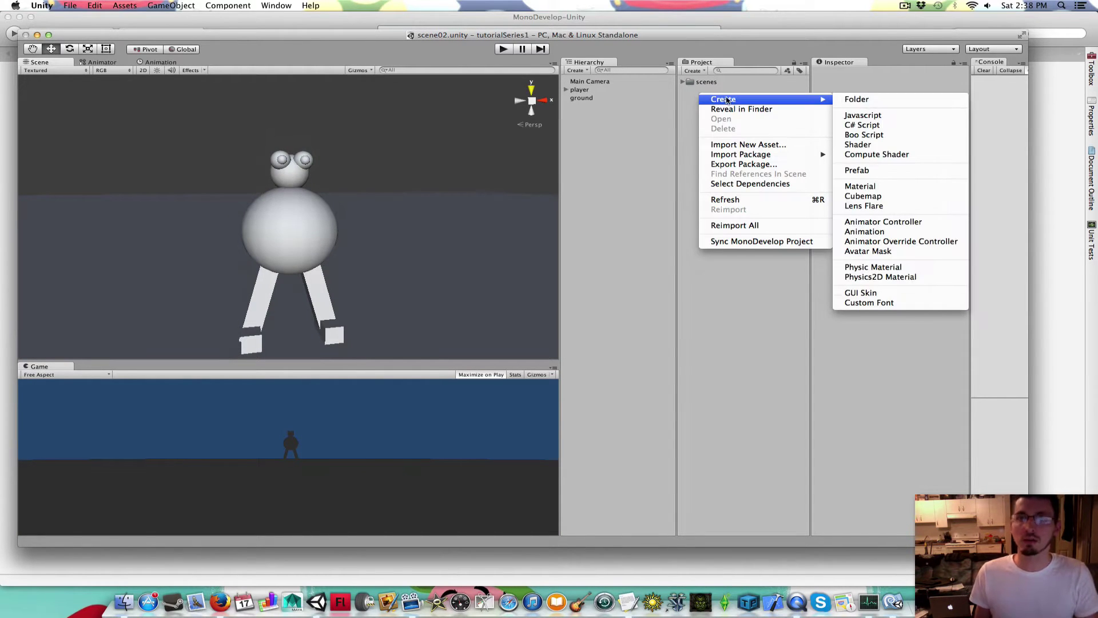
pyautogui.click(858, 99)
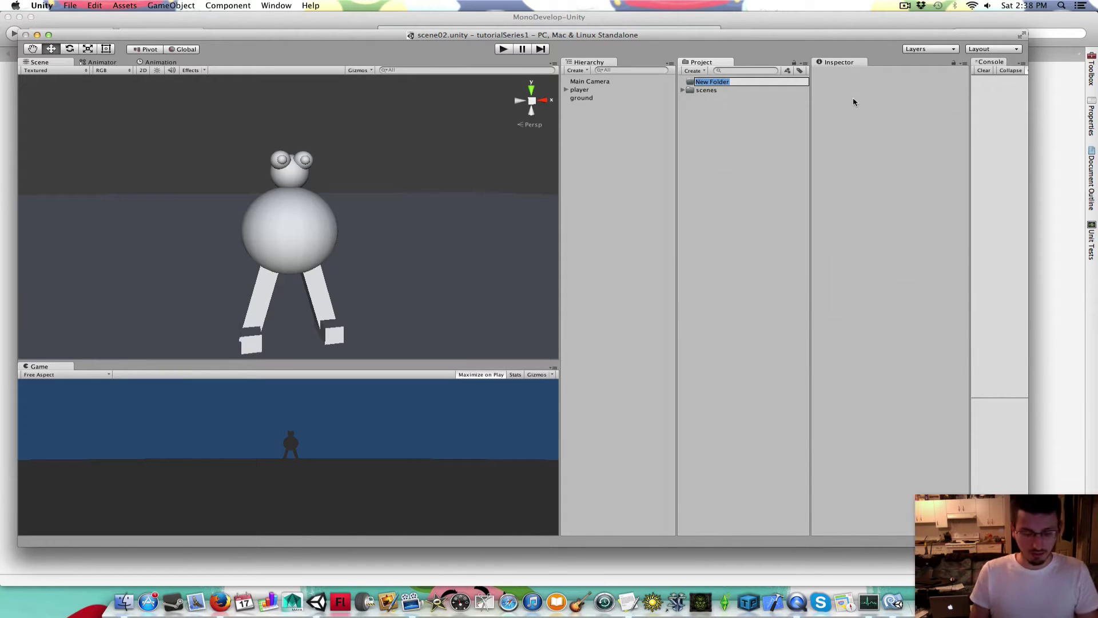
pyautogui.write('materials')
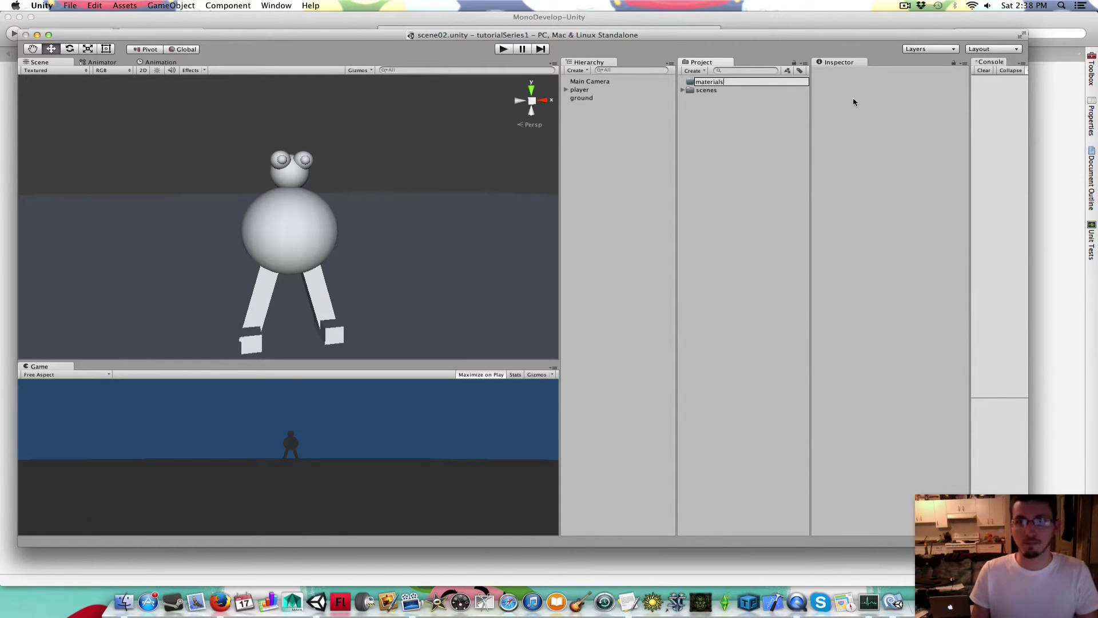
pyautogui.press('Return')
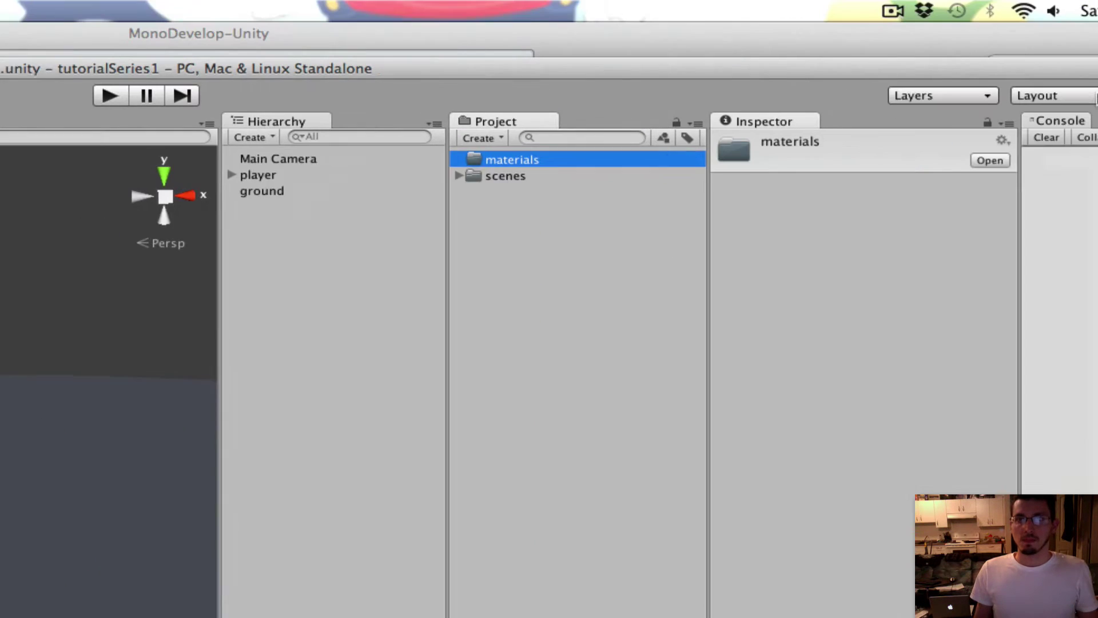
# Create a playerSkin material in the materials folder, keeping its shader as Diffuse.
pyautogui.rightClick(468, 158)
pyautogui.moveTo(514, 170)
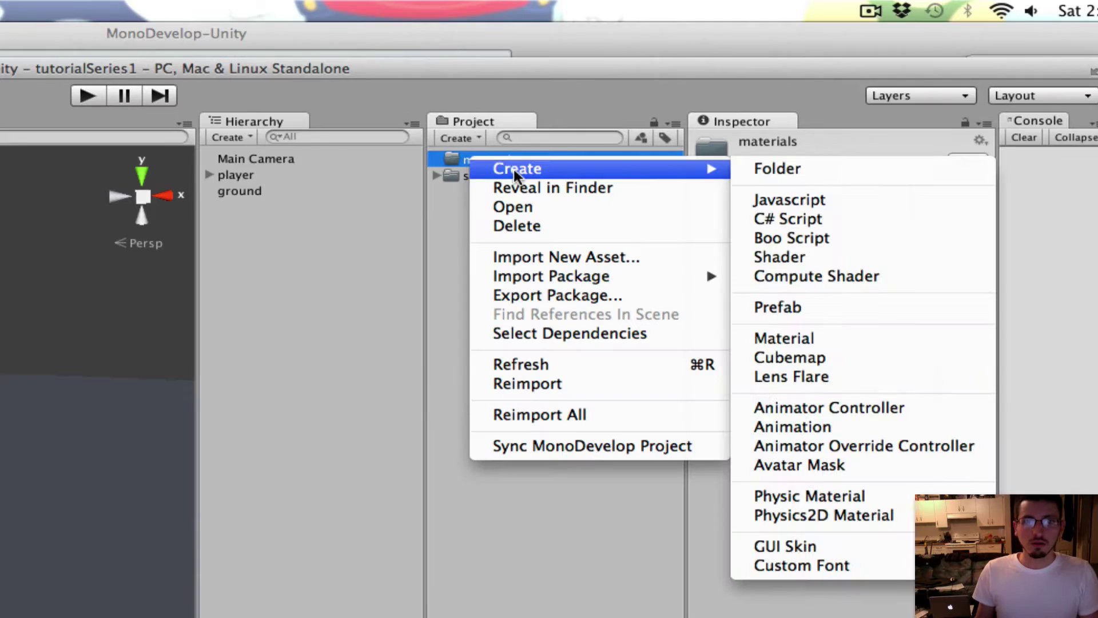
pyautogui.click(815, 339)
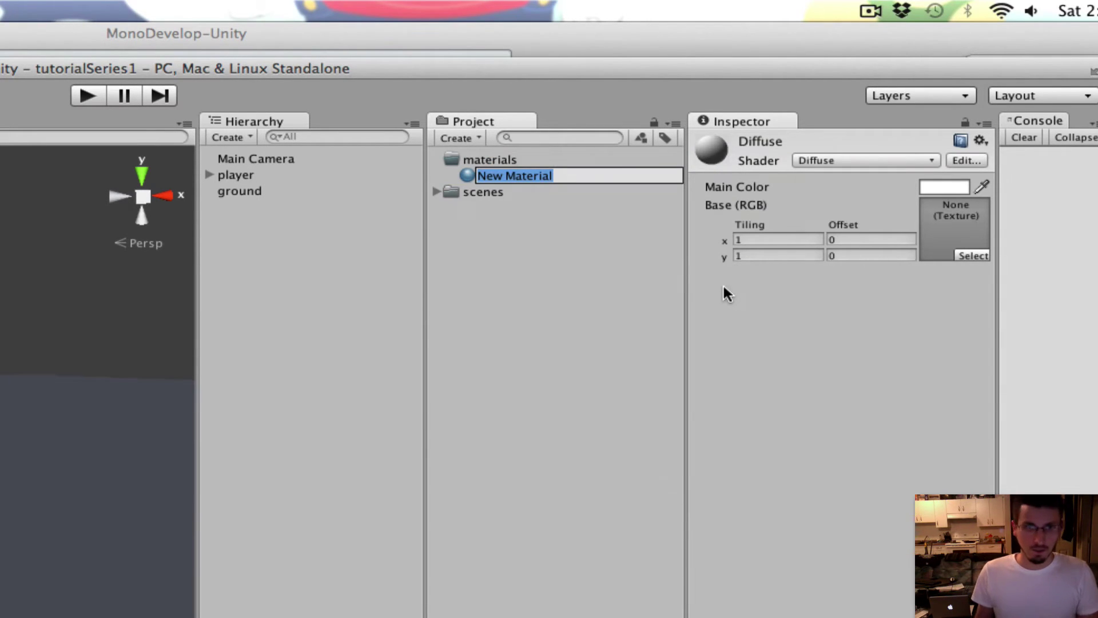
pyautogui.write('player')
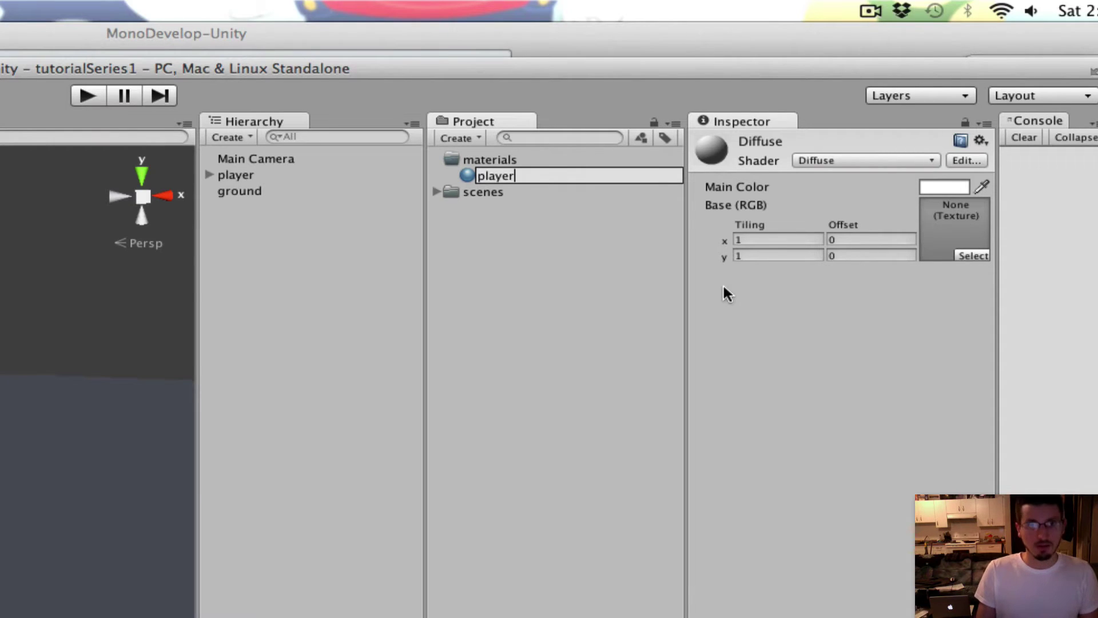
pyautogui.write('Skin')
pyautogui.press('Return')
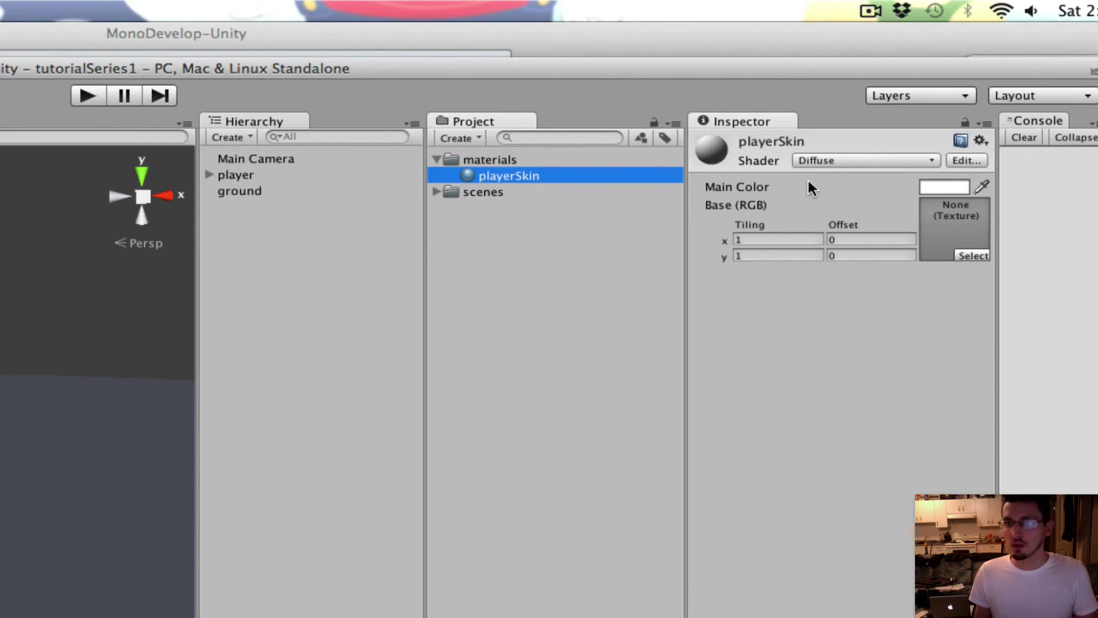
pyautogui.click(906, 162)
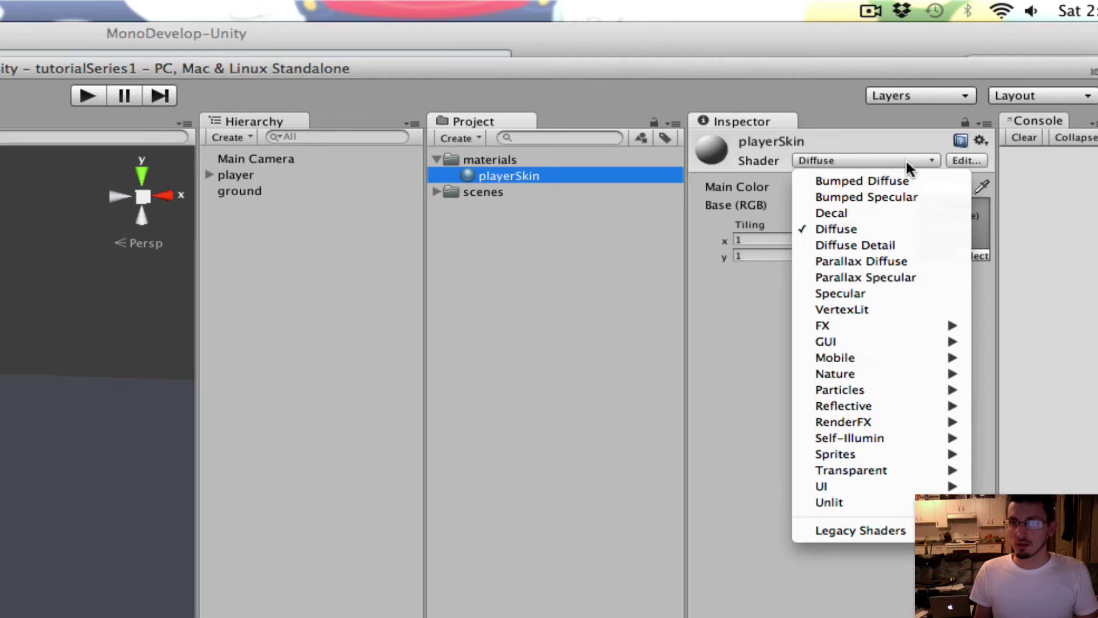
pyautogui.click(856, 226)
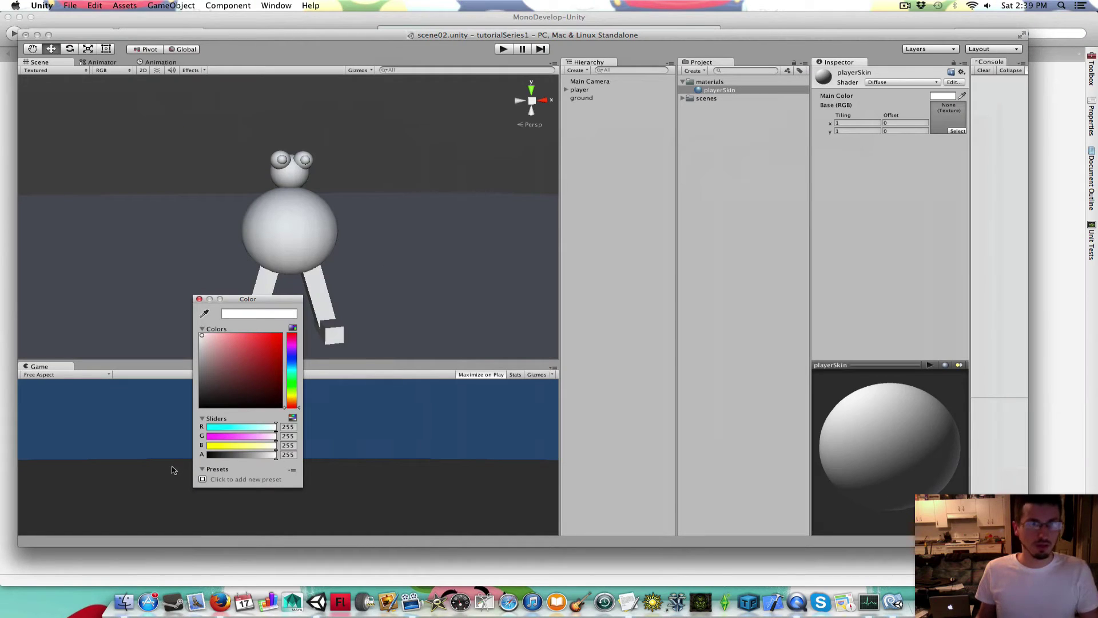
# Set playerSkin's main colour to blue (R 84, G 149, B 255) and close the picker.
pyautogui.moveTo(248, 300); pyautogui.dragTo(874, 148)
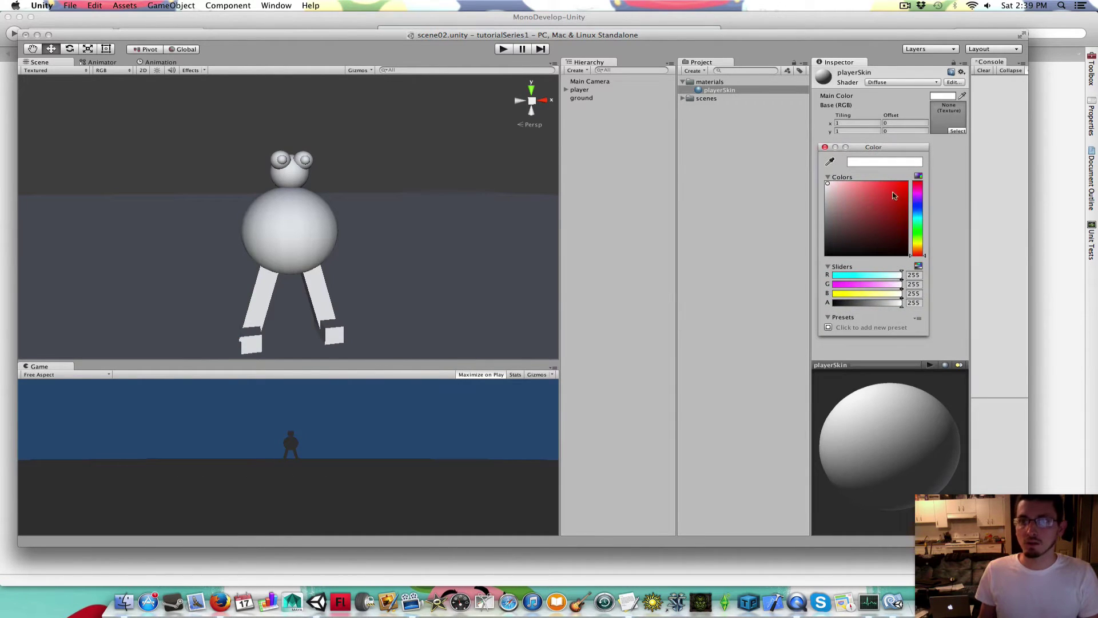
pyautogui.moveTo(871, 195)
pyautogui.mouseDown()
pyautogui.moveTo(881, 184)
pyautogui.moveTo(868, 221)
pyautogui.moveTo(892, 223)
pyautogui.moveTo(901, 187)
pyautogui.moveTo(873, 168)
pyautogui.mouseUp()
pyautogui.click(918, 214)
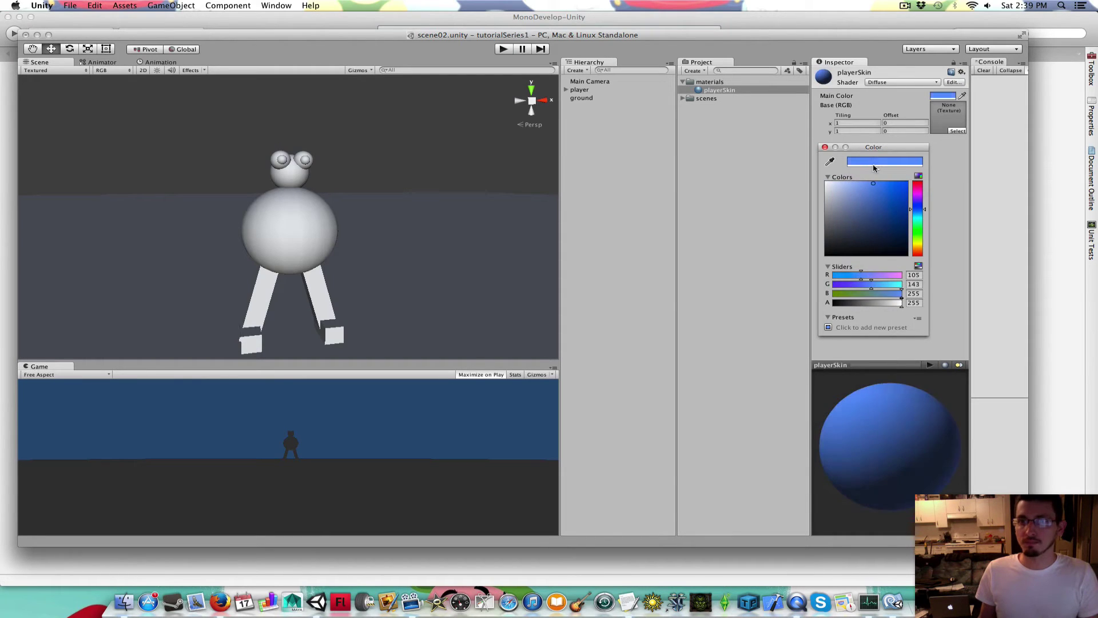
pyautogui.moveTo(919, 209); pyautogui.dragTo(884, 174)
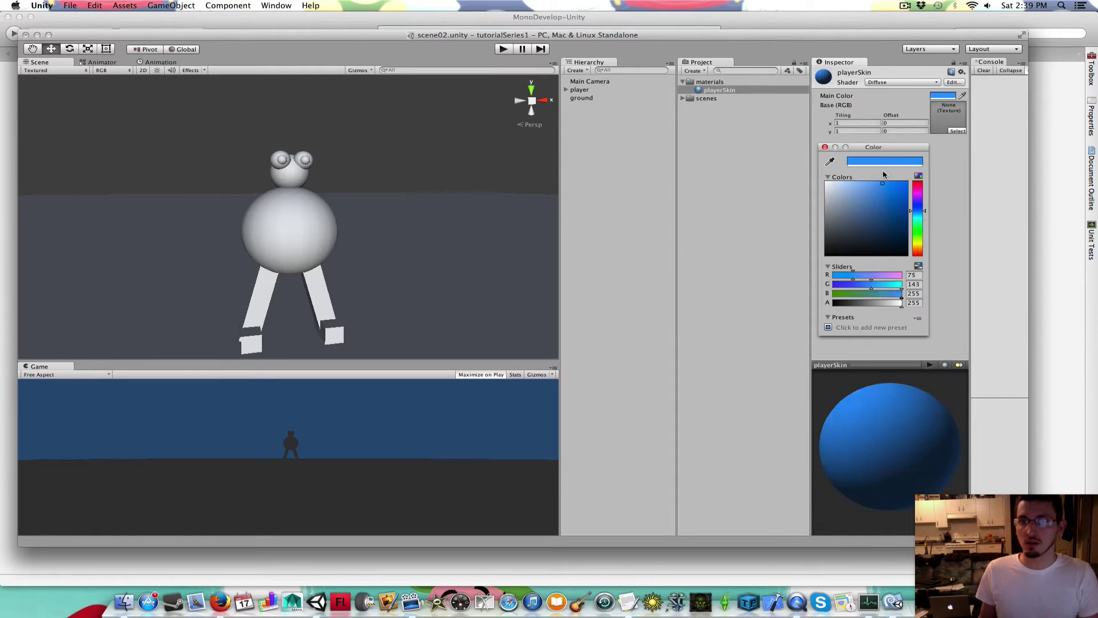
pyautogui.click(824, 147)
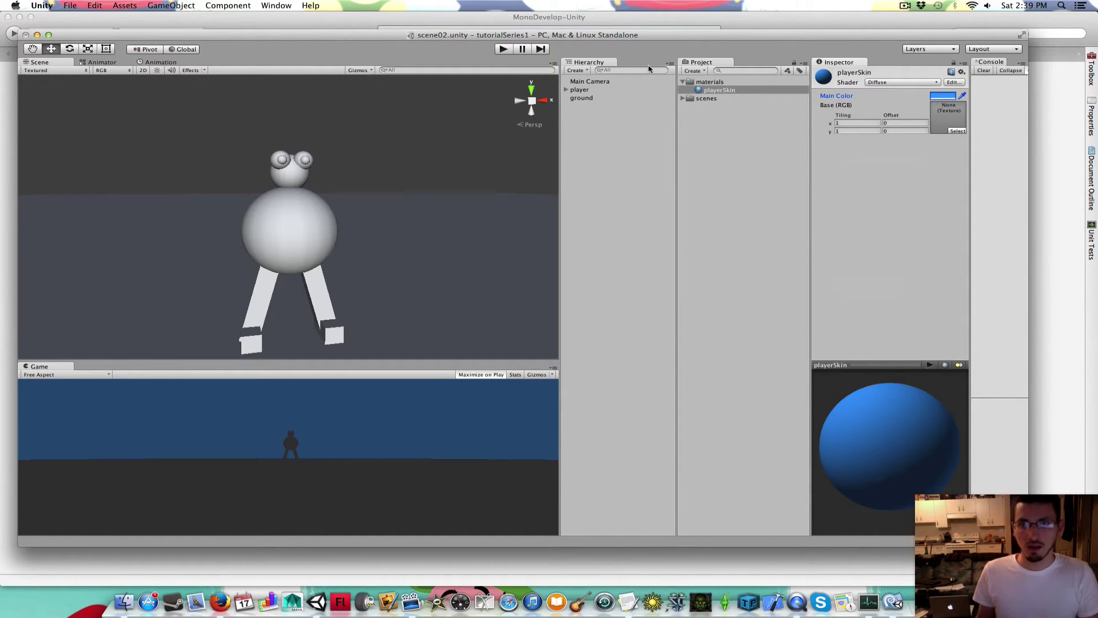
# Expand the player and apply playerSkin to the belly, turning it blue.
pyautogui.click(565, 90)
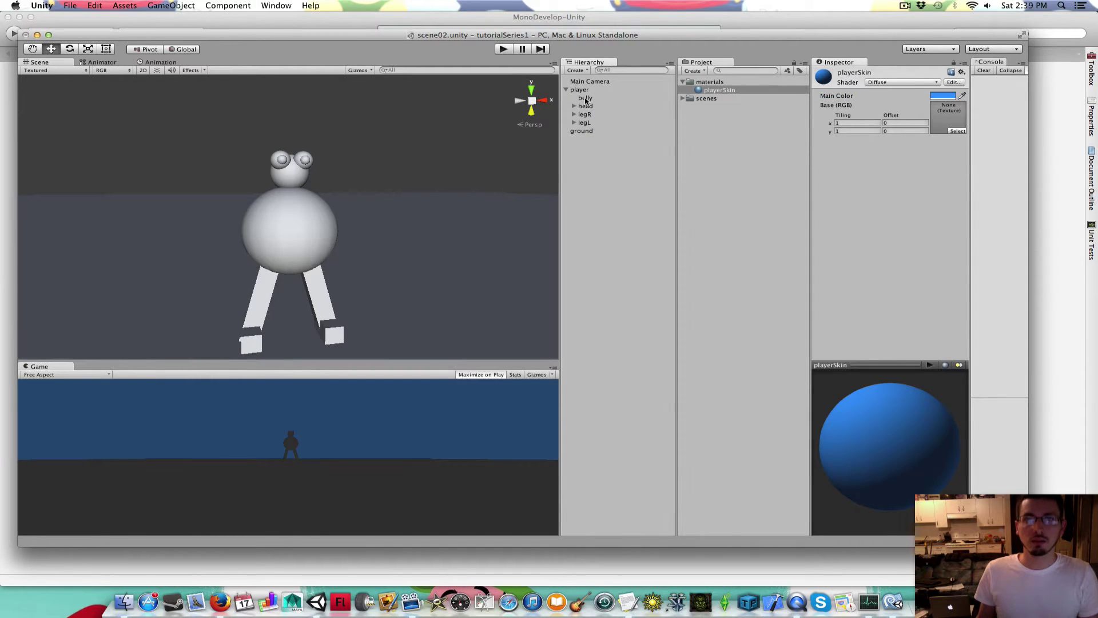
pyautogui.click(585, 99)
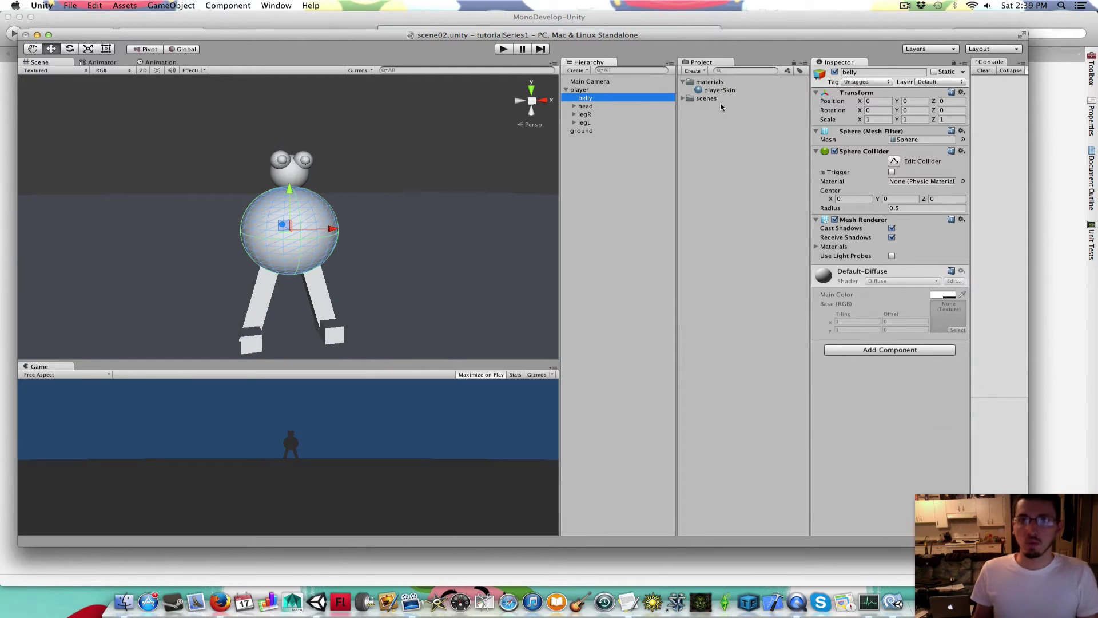
pyautogui.moveTo(709, 92); pyautogui.dragTo(909, 375)
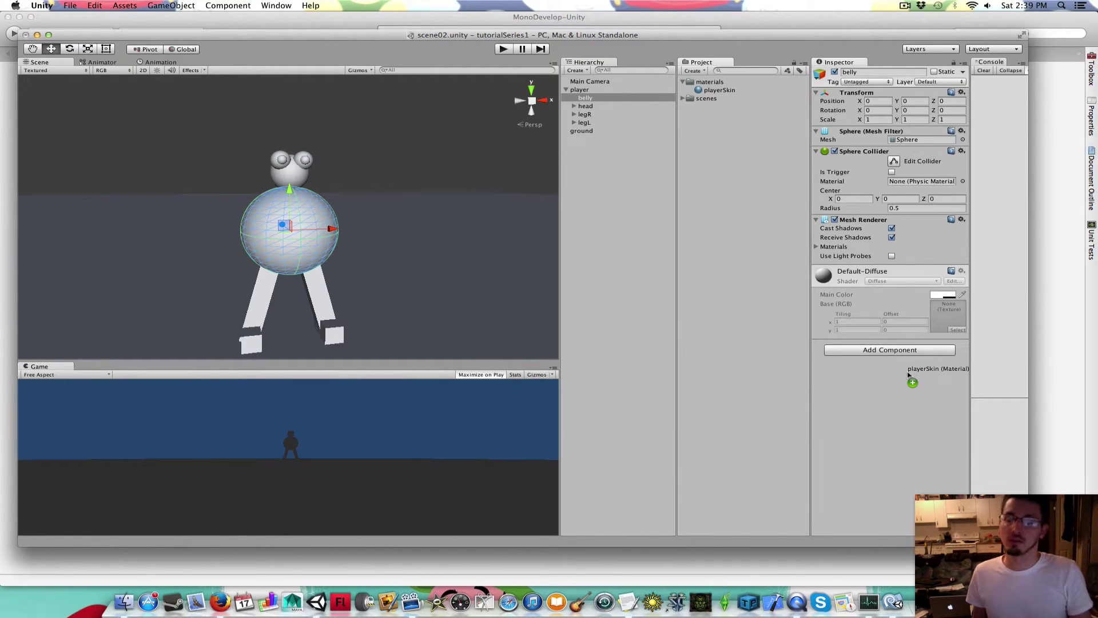
pyautogui.moveTo(909, 374); pyautogui.dragTo(909, 372)
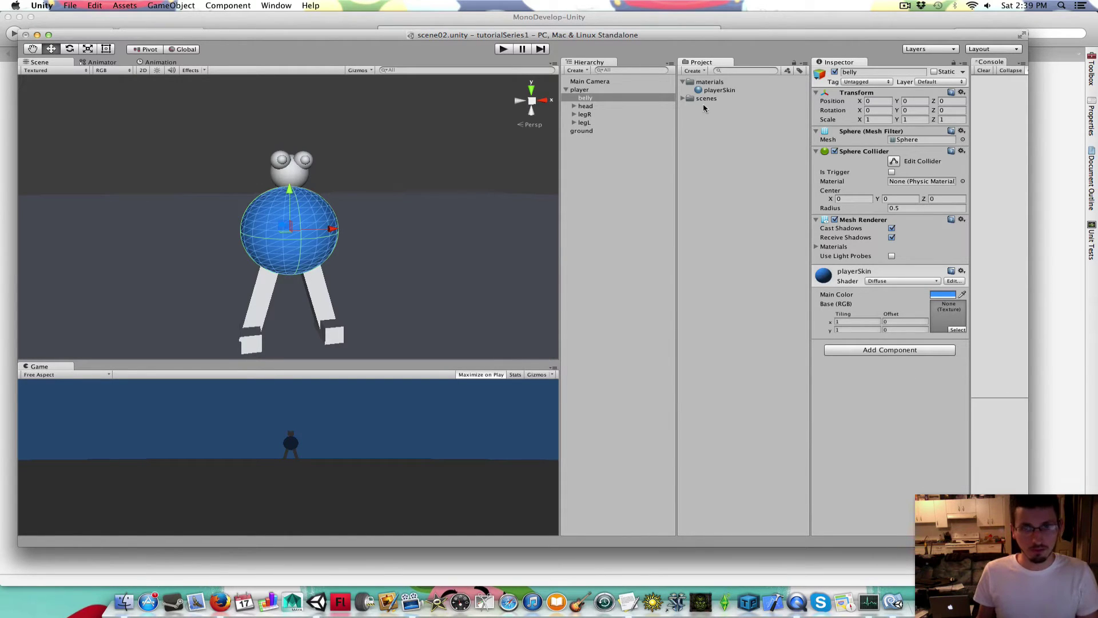
# Apply playerSkin to the head, both legs and both feet.
pyautogui.moveTo(700, 91); pyautogui.dragTo(290, 182)
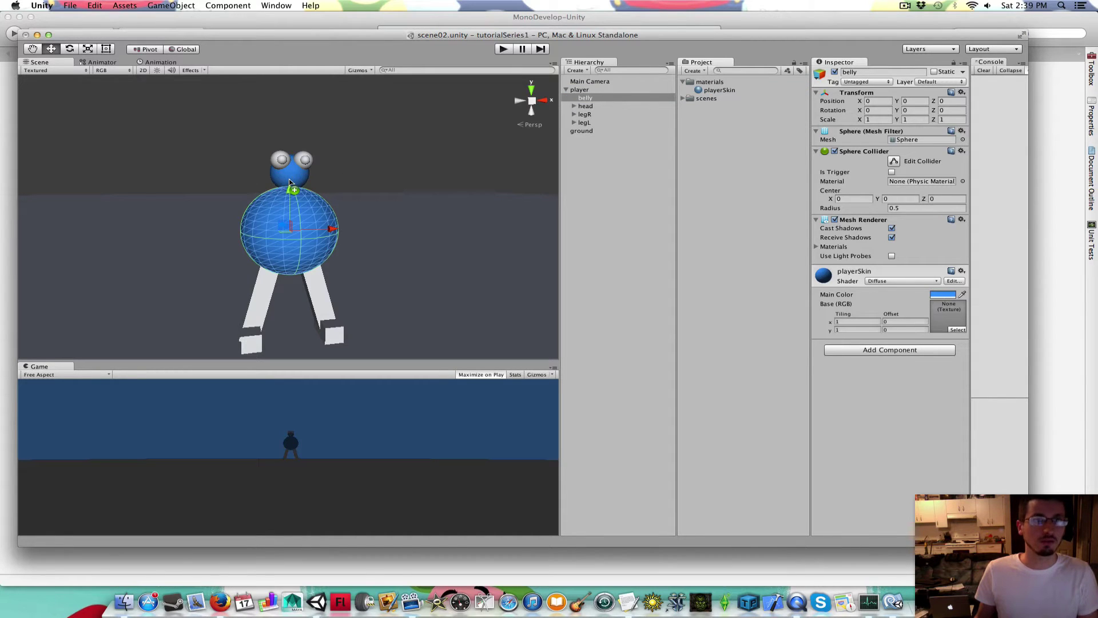
pyautogui.moveTo(699, 91); pyautogui.dragTo(316, 286)
pyautogui.moveTo(702, 91); pyautogui.dragTo(267, 293)
pyautogui.moveTo(699, 92); pyautogui.dragTo(336, 333)
pyautogui.moveTo(700, 91); pyautogui.dragTo(257, 344)
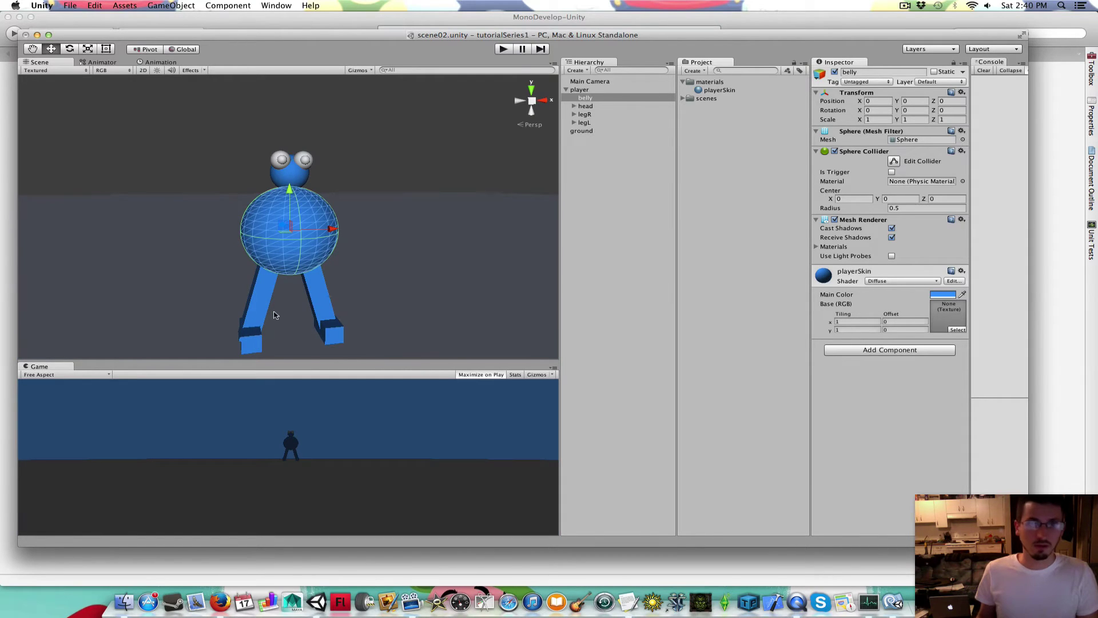
# Create a white playerEye material in the materials folder and apply it to both eyes.
pyautogui.rightClick(712, 83)
pyautogui.click(712, 83)
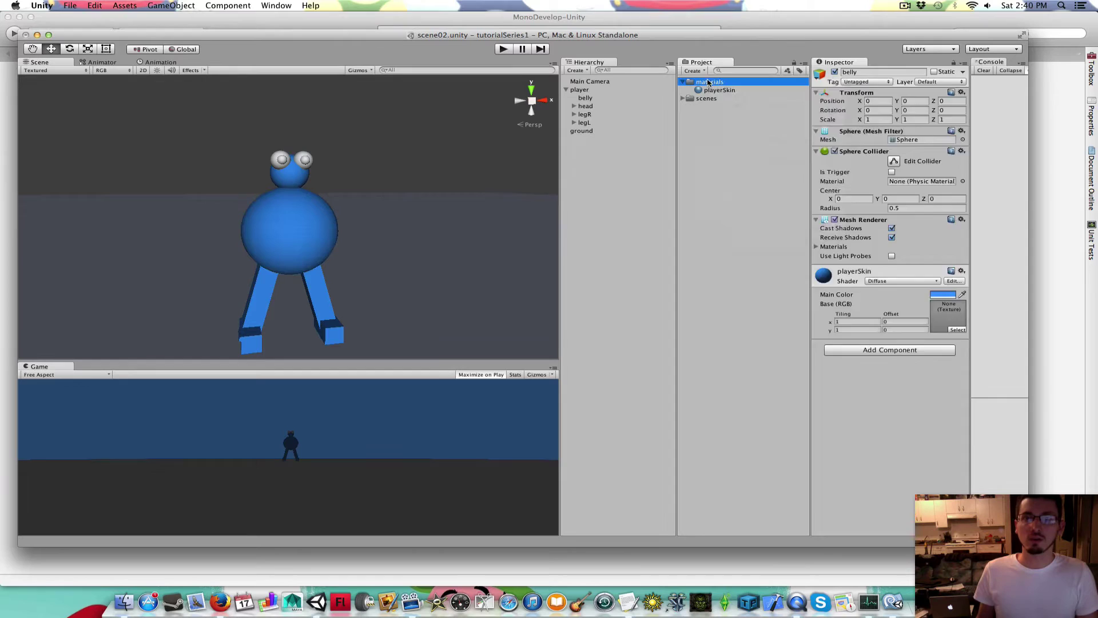
pyautogui.rightClick(712, 83)
pyautogui.moveTo(737, 86)
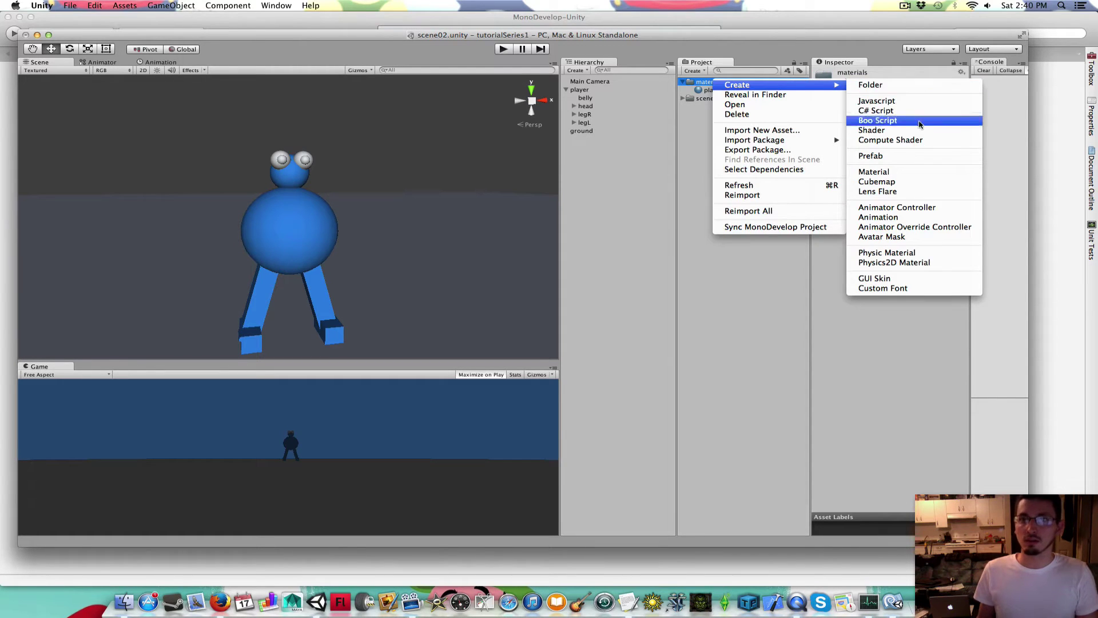
pyautogui.click(909, 173)
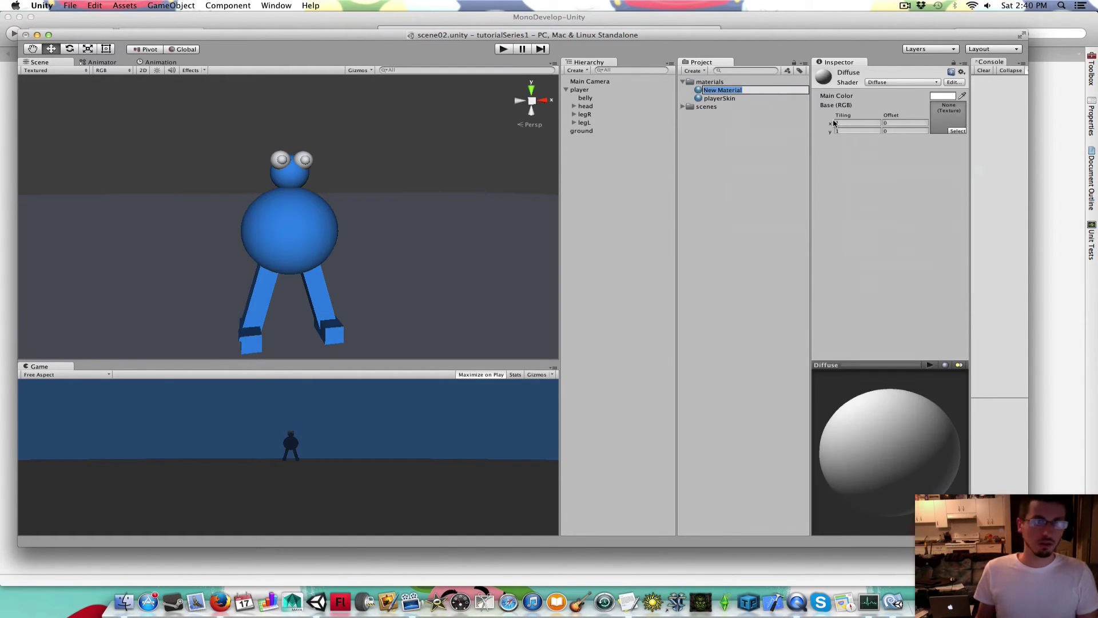
pyautogui.write('playerEye')
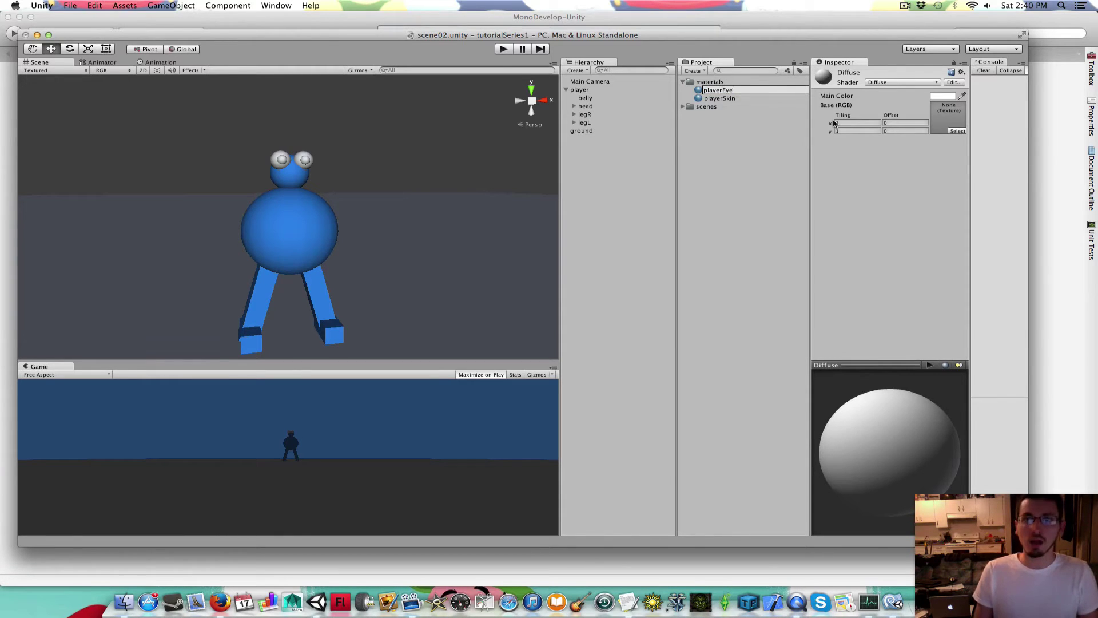
pyautogui.press('Return')
pyautogui.moveTo(709, 92); pyautogui.dragTo(275, 166)
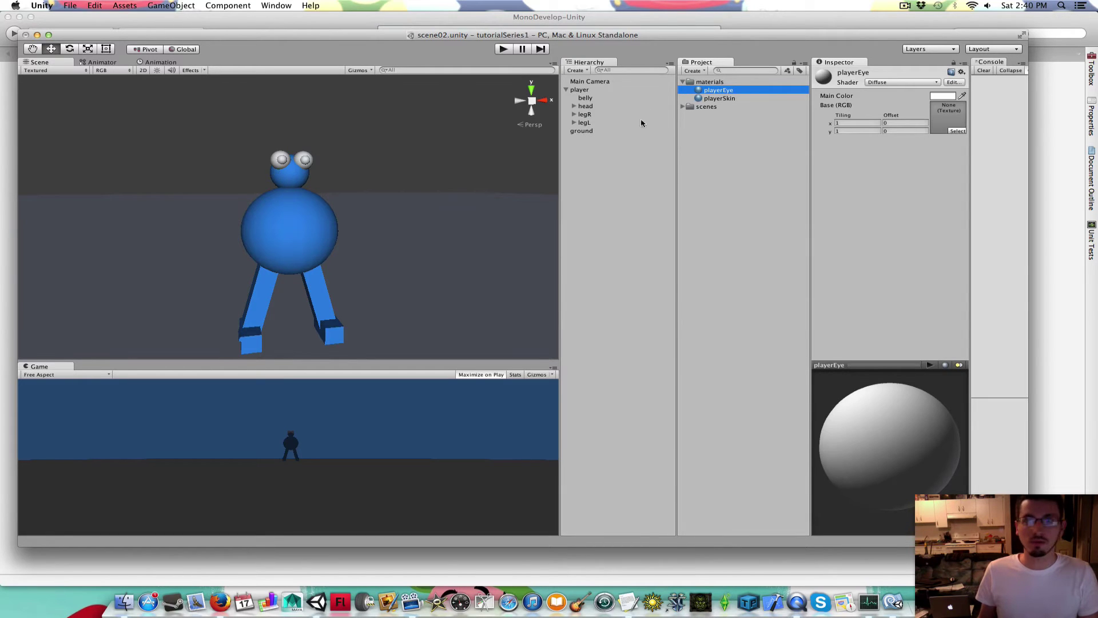
pyautogui.moveTo(704, 92); pyautogui.dragTo(298, 163)
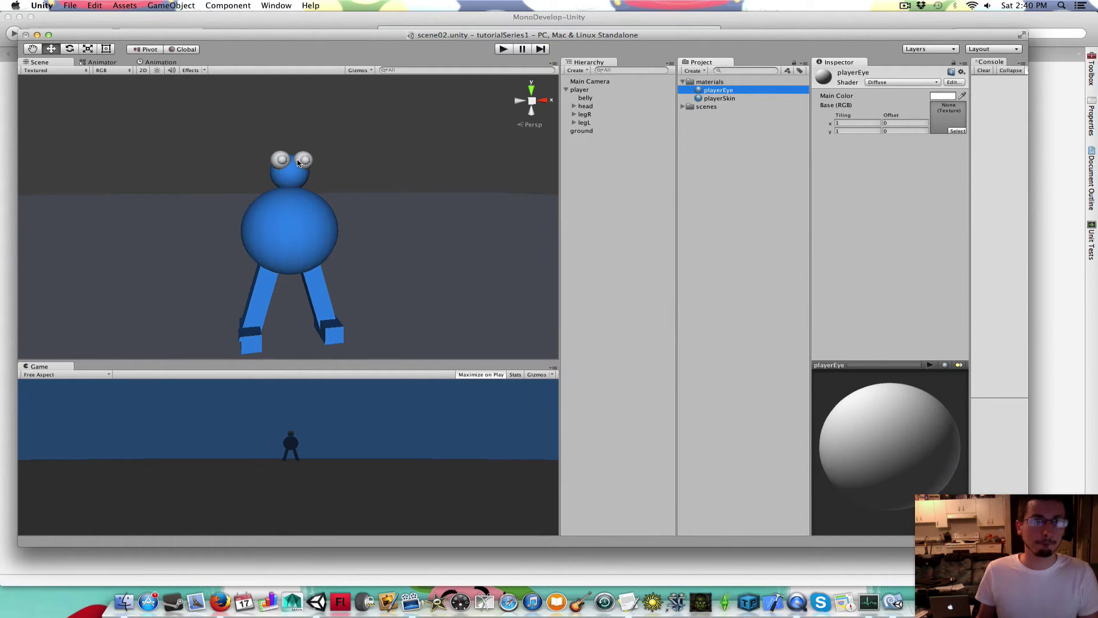
# Create a playerPupil material with a black main colour.
pyautogui.rightClick(714, 83)
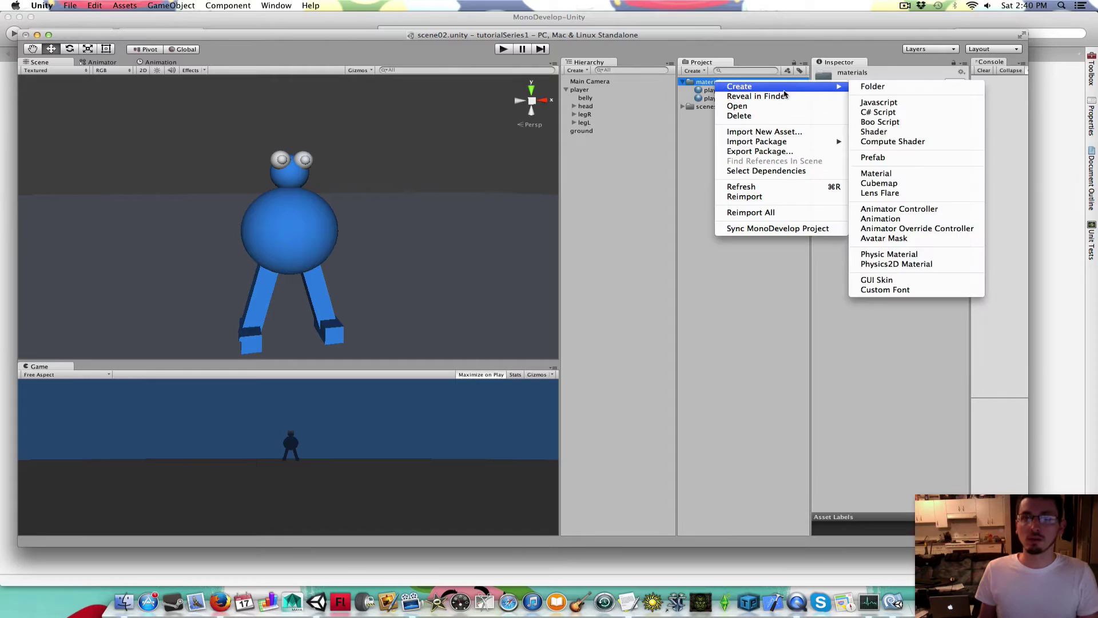
pyautogui.moveTo(744, 86)
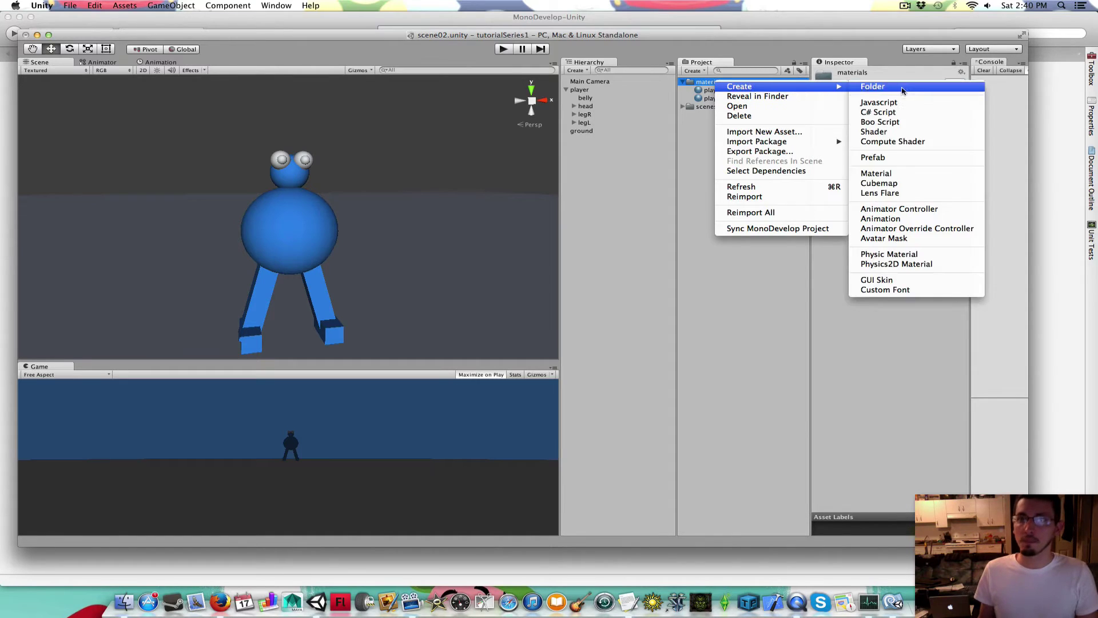
pyautogui.click(901, 175)
pyautogui.write('playerPupi')
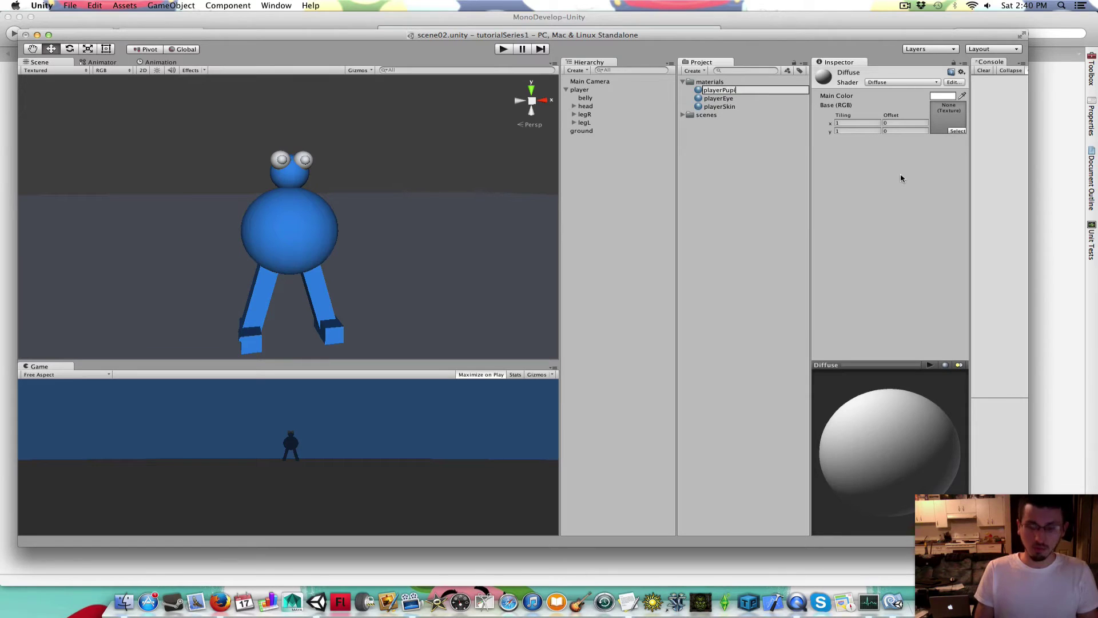
pyautogui.write('l')
pyautogui.press('Return')
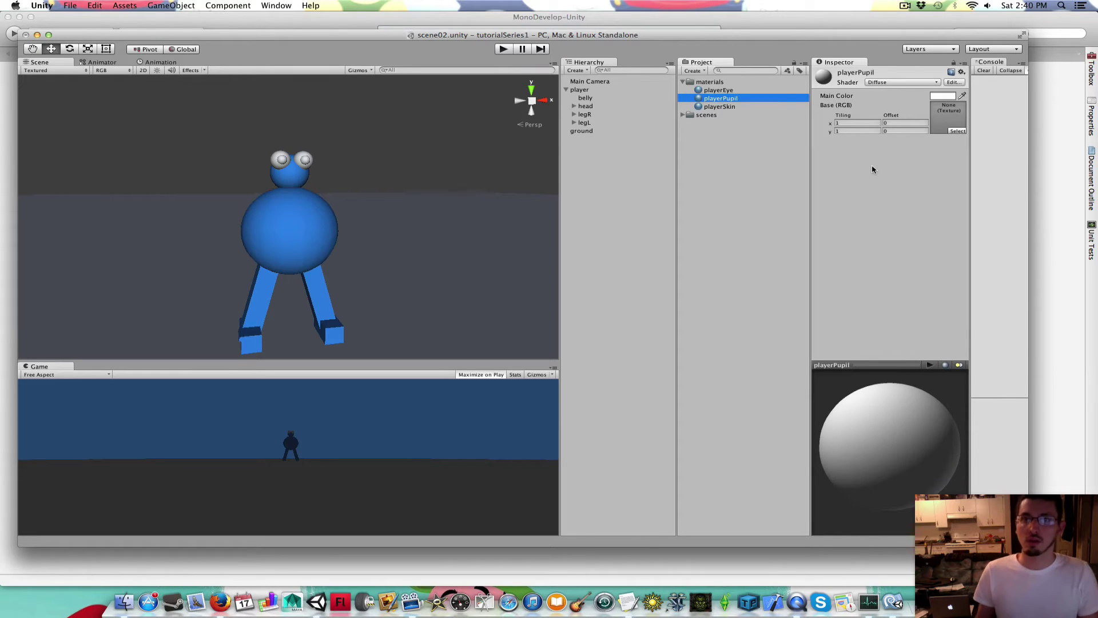
pyautogui.click(945, 97)
pyautogui.moveTo(885, 183); pyautogui.dragTo(806, 293)
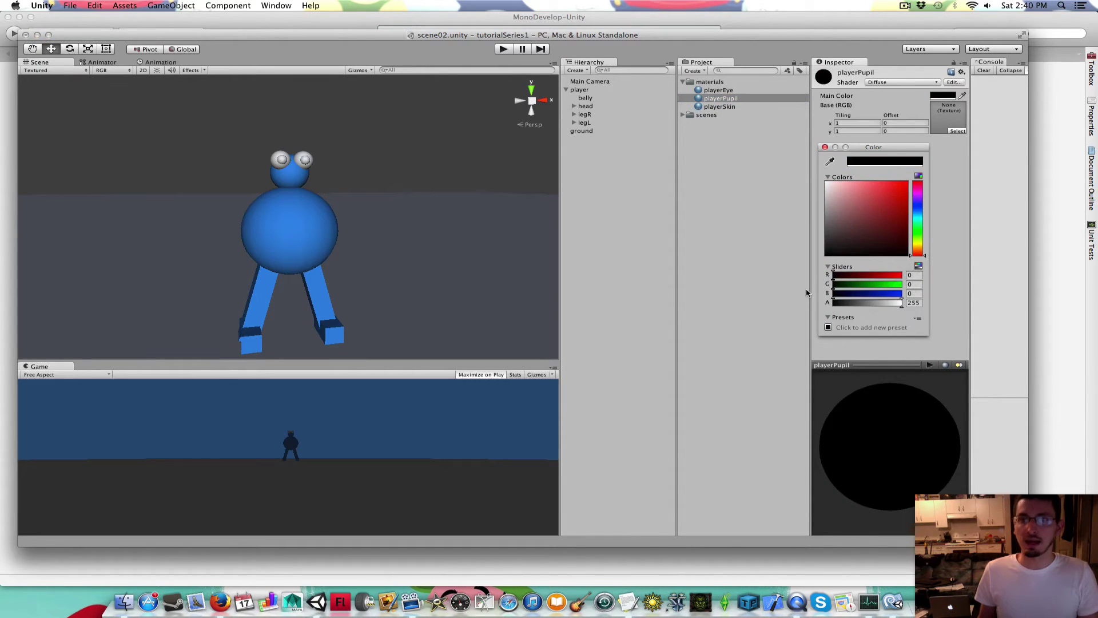
pyautogui.click(824, 147)
# Apply playerPupil to the left and right eyes to give them black pupils.
pyautogui.moveTo(701, 102); pyautogui.dragTo(282, 161)
pyautogui.moveTo(701, 100); pyautogui.dragTo(307, 164)
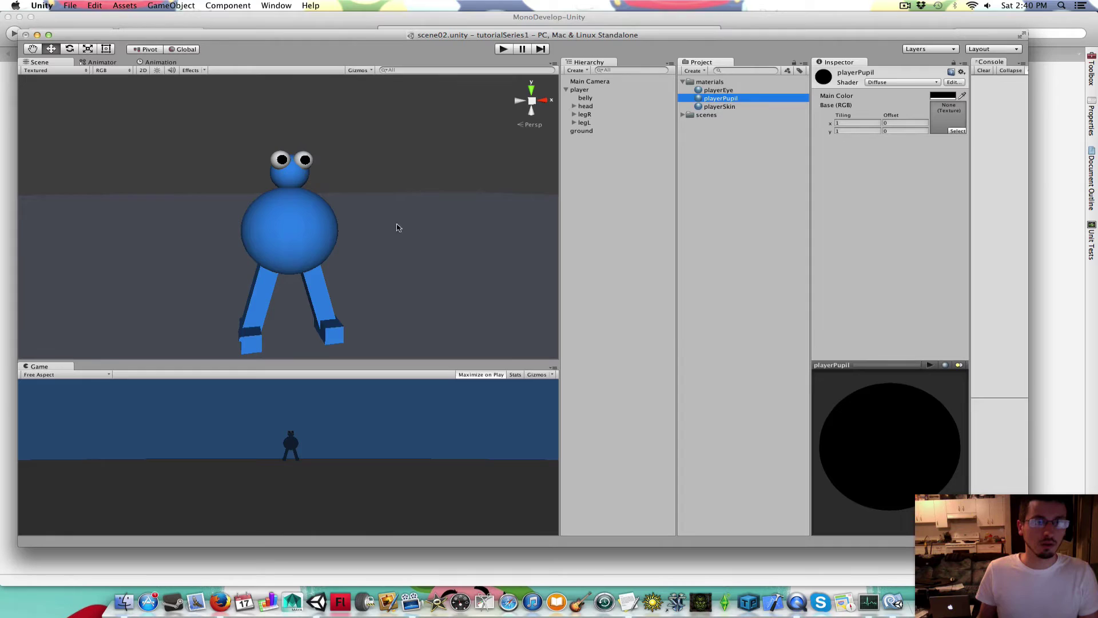
pyautogui.moveTo(305, 209)
pyautogui.mouseDown(button='middle')
pyautogui.moveTo(255, 174)
pyautogui.moveTo(308, 213)
pyautogui.mouseUp(button='middle')
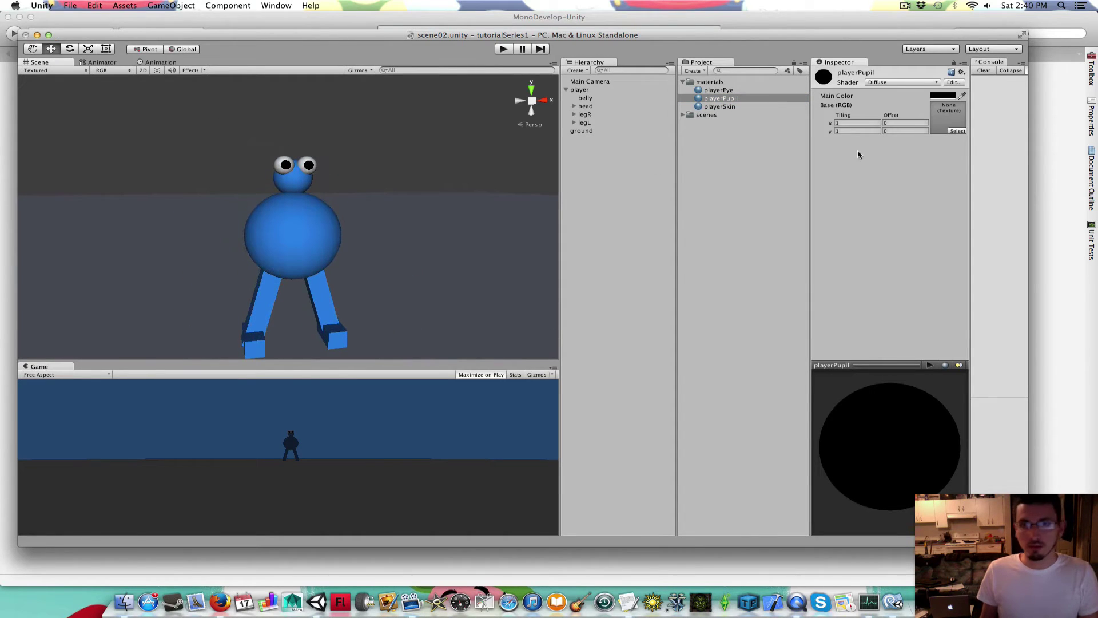
# Create a new material named ground in the materials folder.
pyautogui.click(703, 82)
pyautogui.rightClick(703, 83)
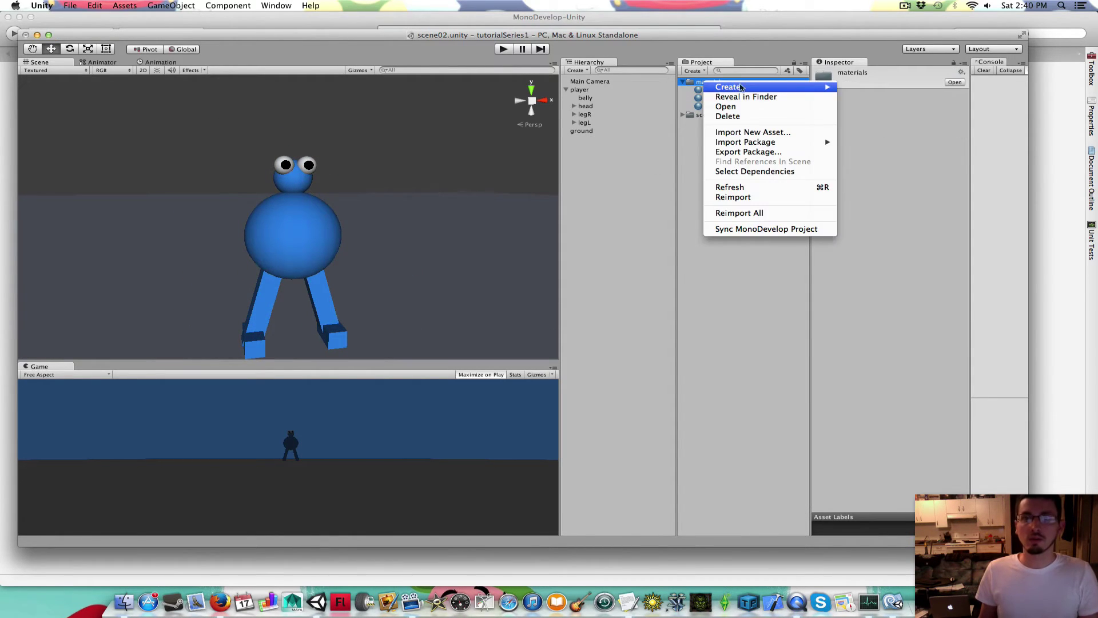
pyautogui.moveTo(747, 87)
pyautogui.click(912, 174)
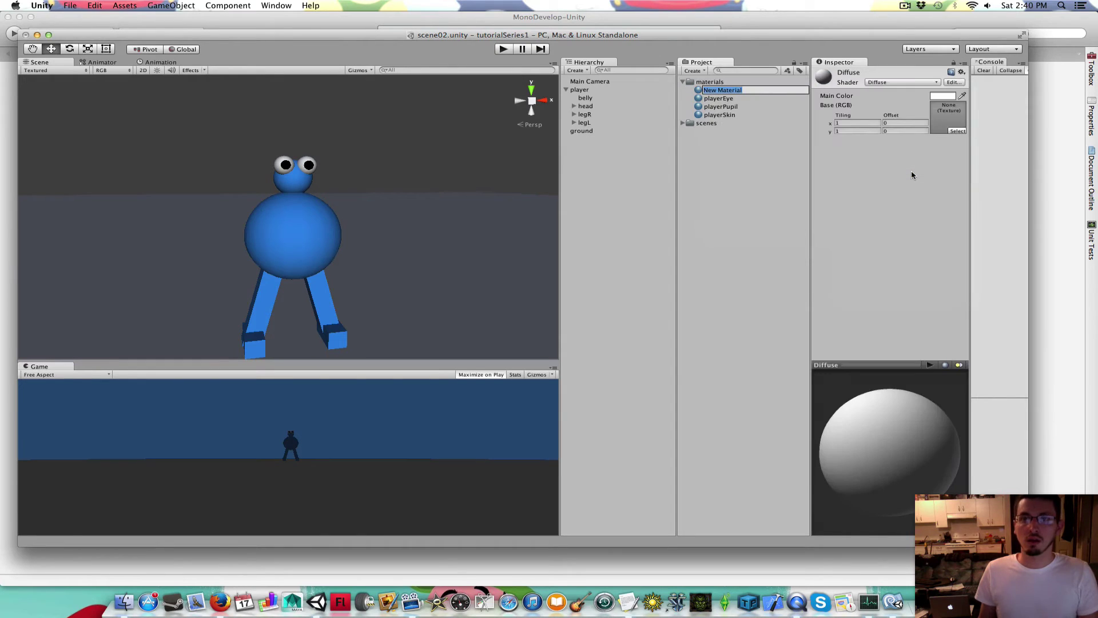
pyautogui.write('ground')
pyautogui.press('Return')
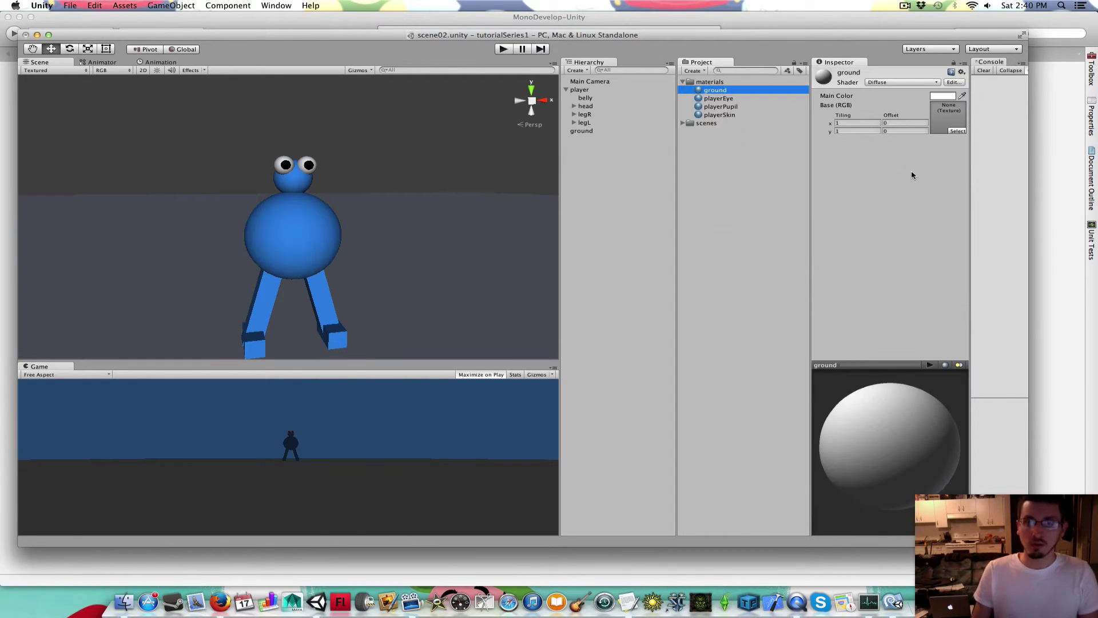
# Make the ground material green (R 46, G 227, B 40) and apply it to the ground plane.
pyautogui.click(941, 96)
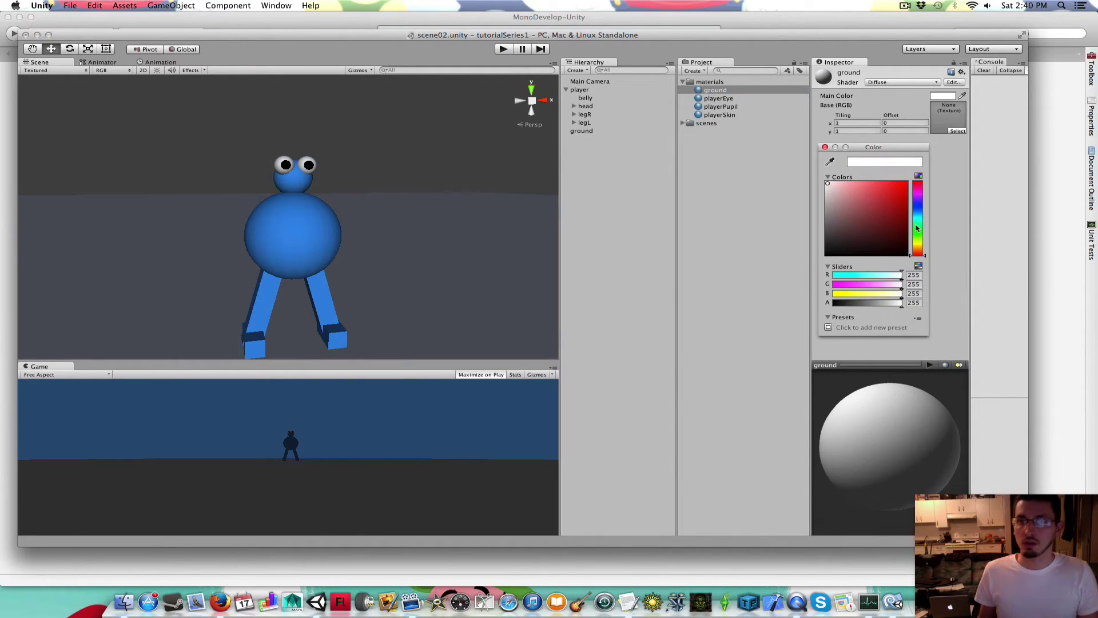
pyautogui.click(917, 231)
pyautogui.click(891, 182)
pyautogui.moveTo(891, 179); pyautogui.dragTo(918, 196)
pyautogui.click(825, 147)
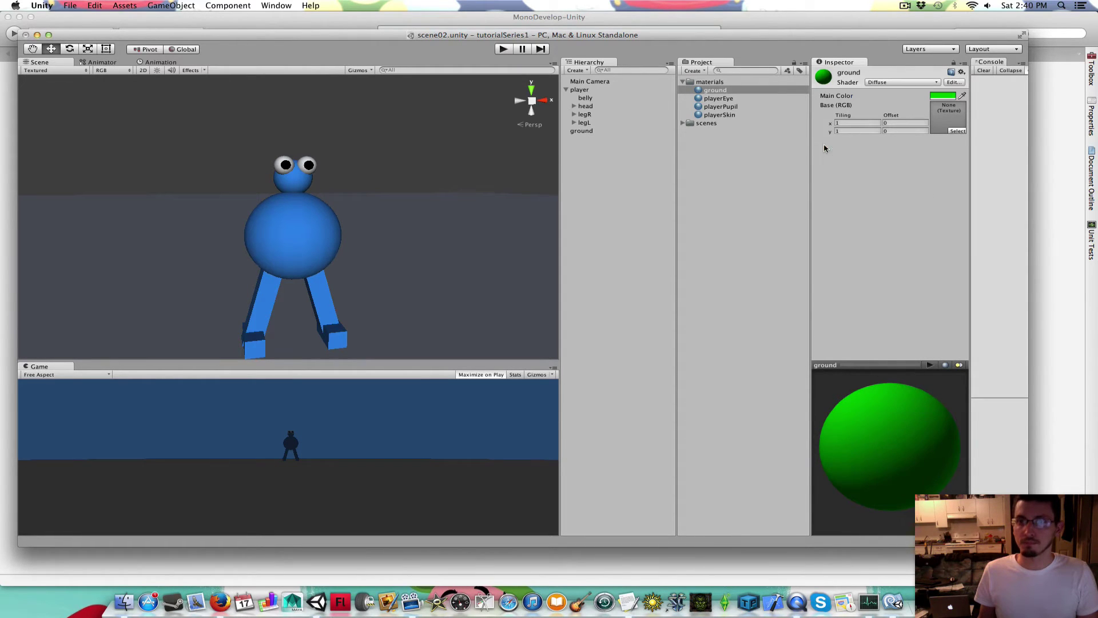
pyautogui.moveTo(707, 94); pyautogui.dragTo(444, 277)
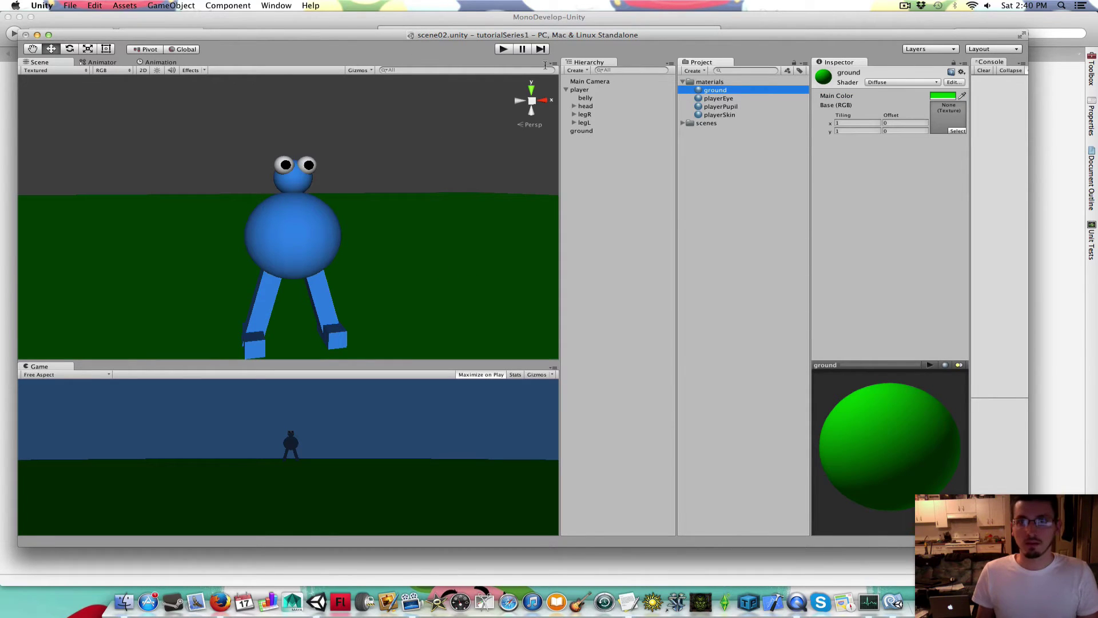
# Set the Main Camera's background colour to sky blue (R 94, G 156, B 255).
pyautogui.click(595, 82)
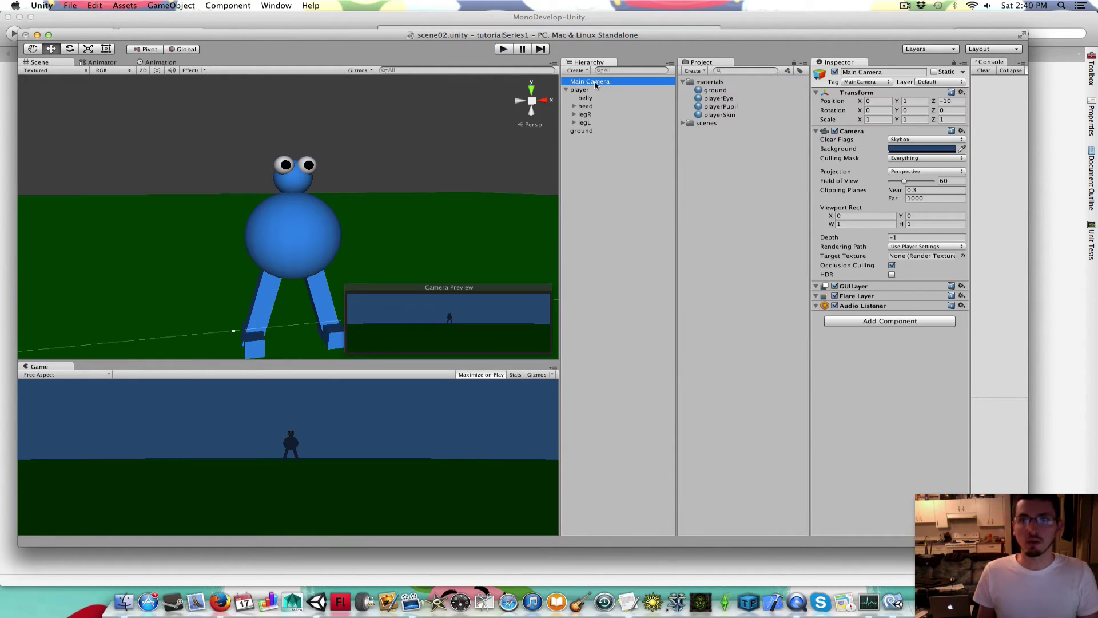
pyautogui.click(904, 149)
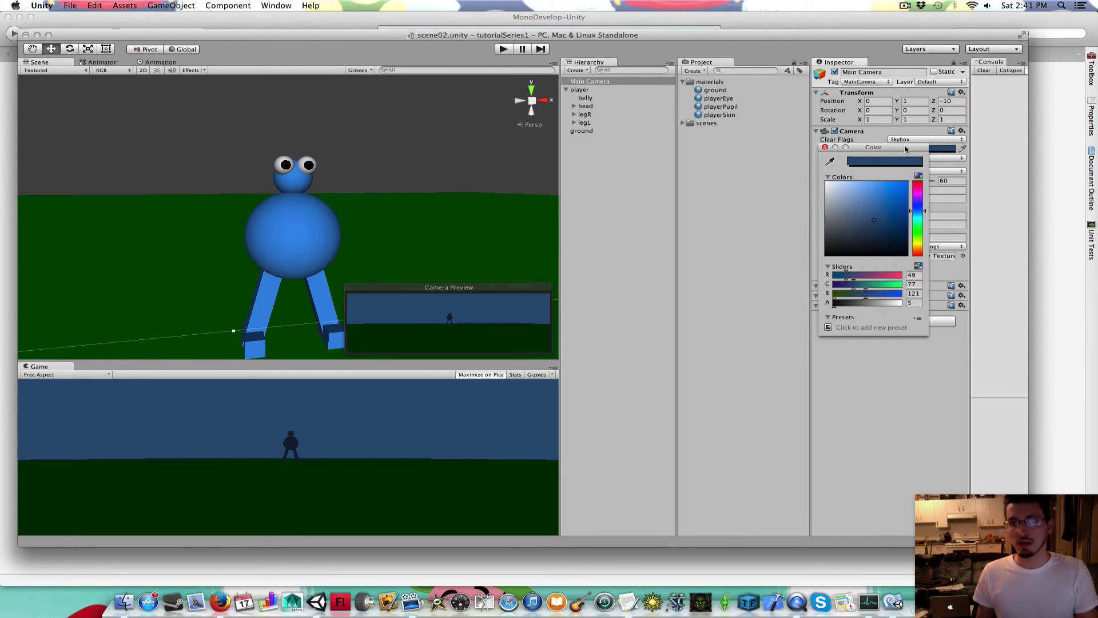
pyautogui.click(825, 147)
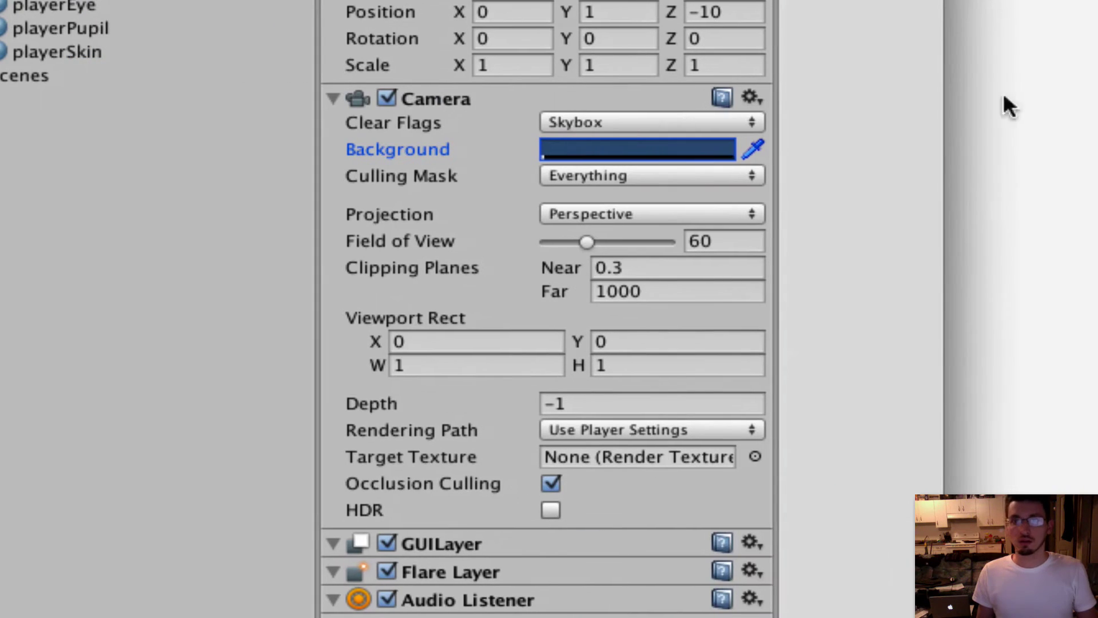
pyautogui.click(618, 150)
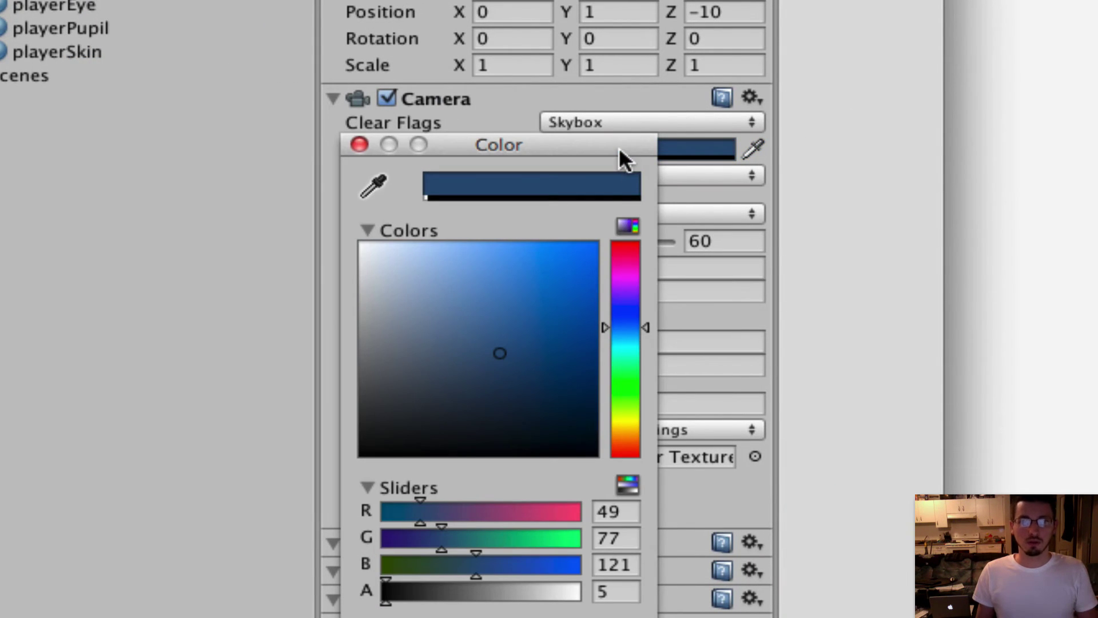
pyautogui.moveTo(533, 301)
pyautogui.mouseDown()
pyautogui.moveTo(506, 280)
pyautogui.moveTo(479, 219)
pyautogui.moveTo(519, 217)
pyautogui.mouseUp()
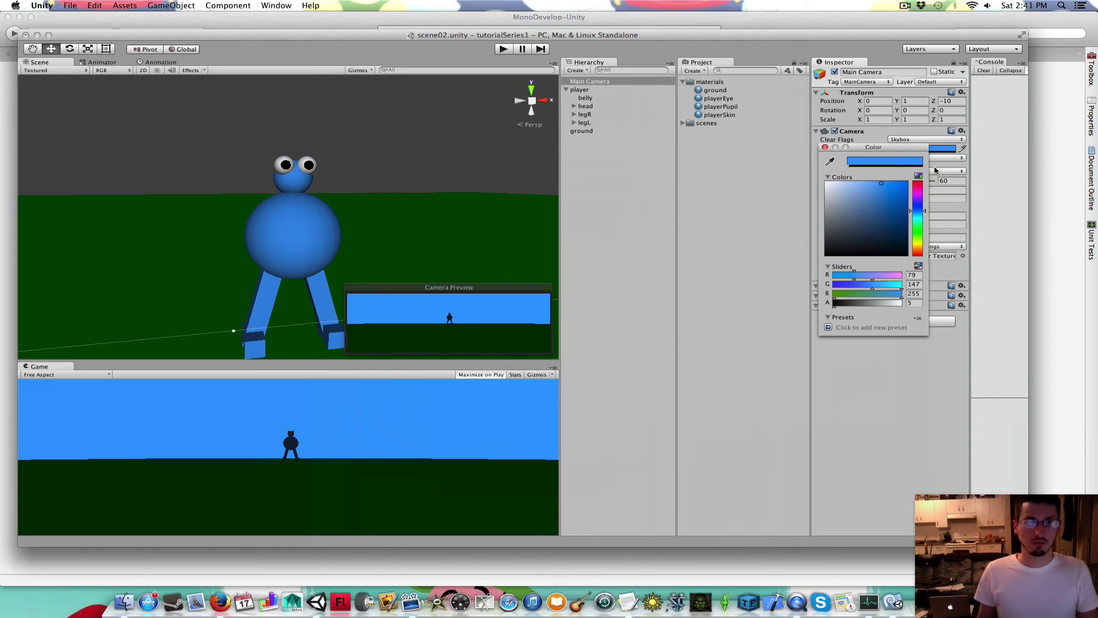
pyautogui.moveTo(882, 184)
pyautogui.mouseDown()
pyautogui.moveTo(887, 173)
pyautogui.moveTo(877, 170)
pyautogui.mouseUp()
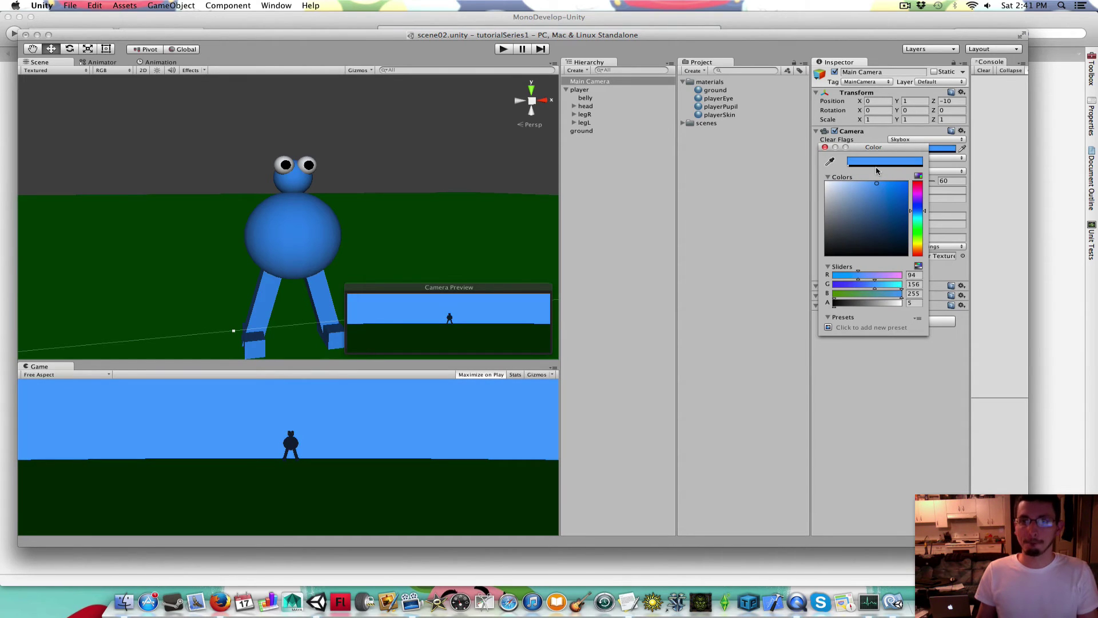
pyautogui.click(824, 147)
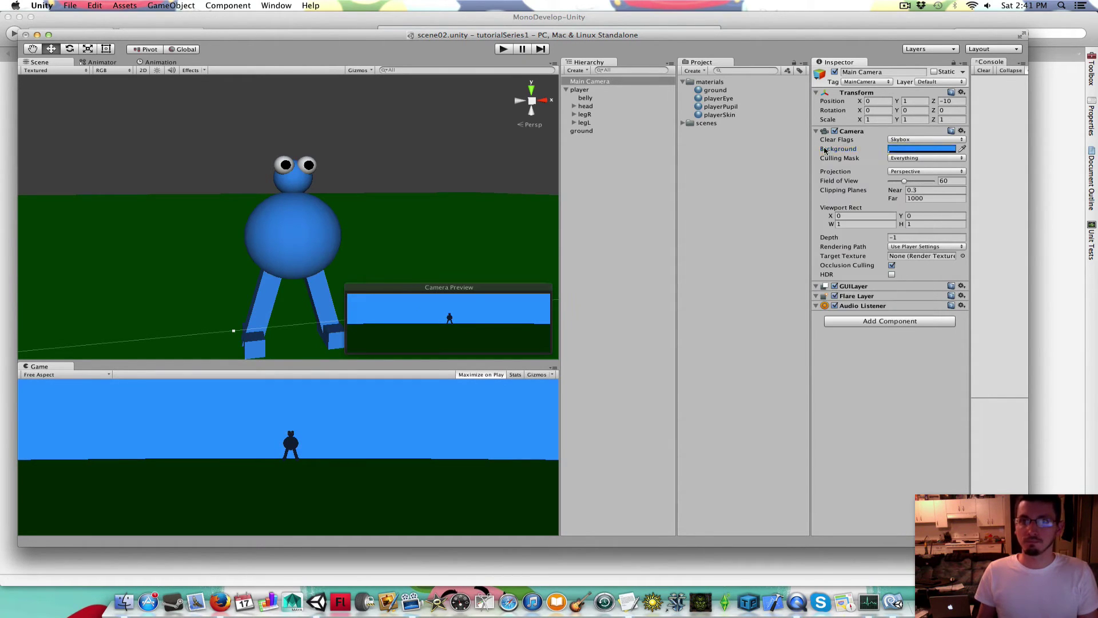
# Add a Directional Light to the scene from the Hierarchy's Light menu.
pyautogui.moveTo(287, 361); pyautogui.dragTo(343, 219)
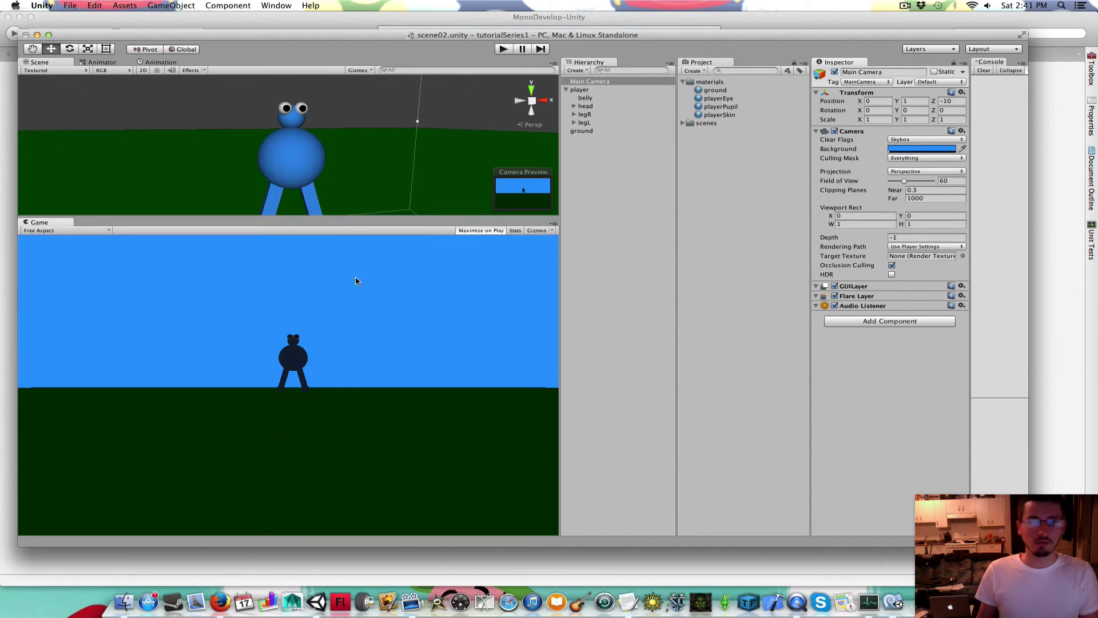
pyautogui.rightClick(590, 160)
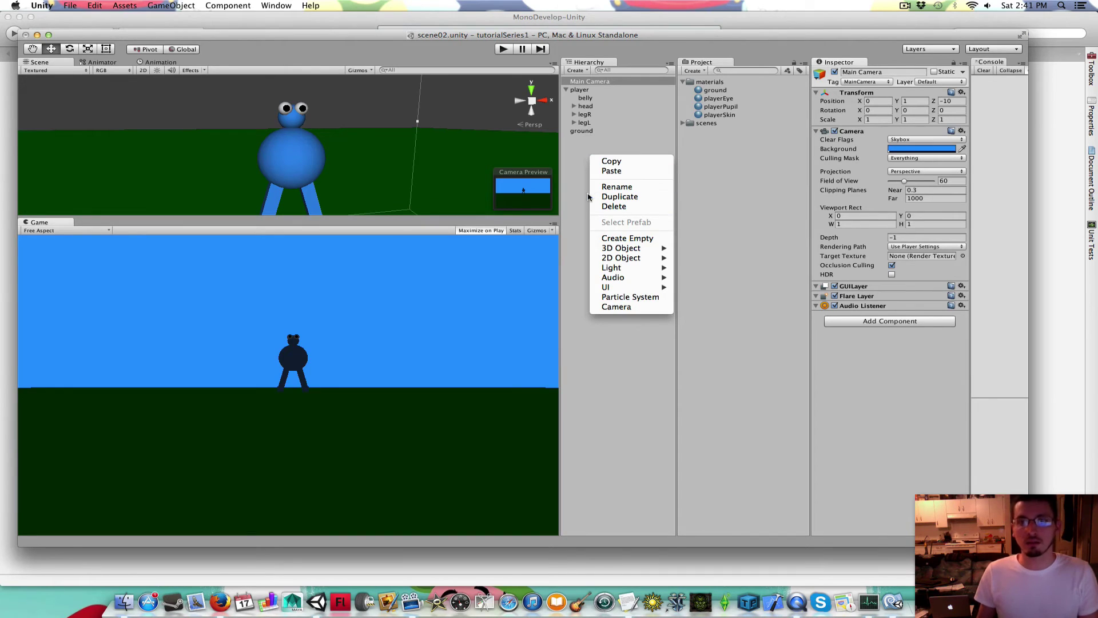
pyautogui.moveTo(619, 272)
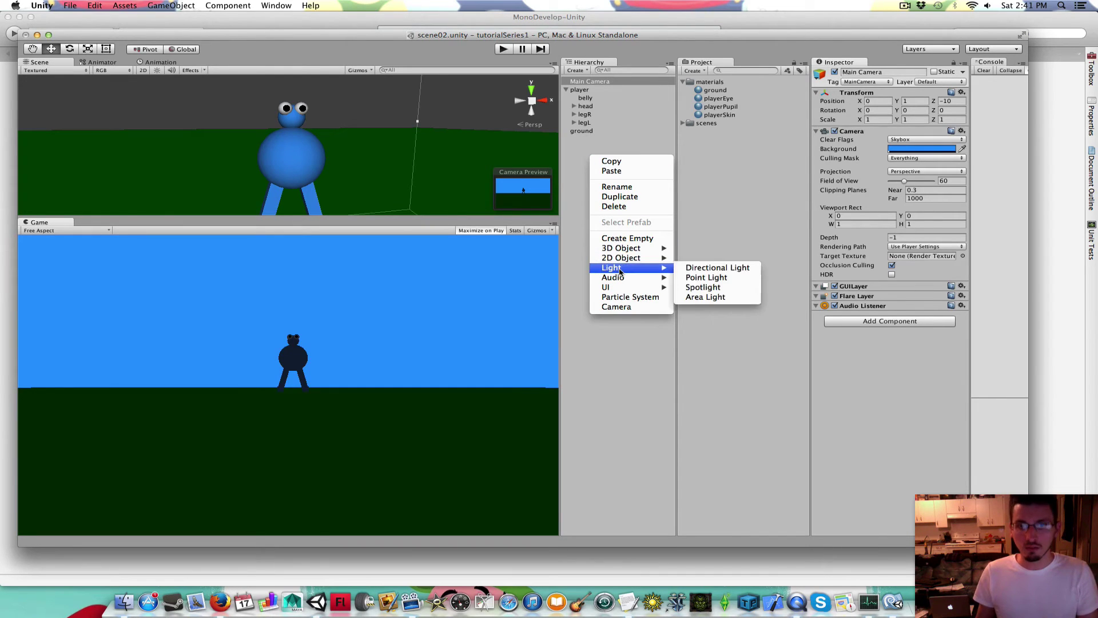
pyautogui.click(715, 270)
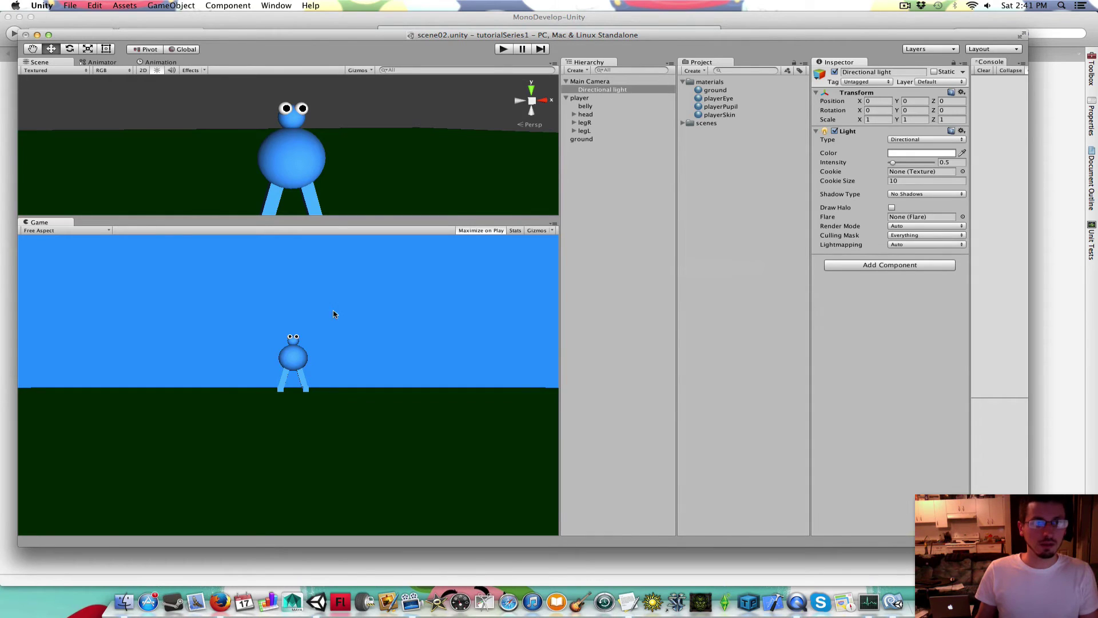
# Try a new angle and stronger intensity for the directional light, keeping its colour white.
pyautogui.moveTo(322, 218); pyautogui.dragTo(371, 263)
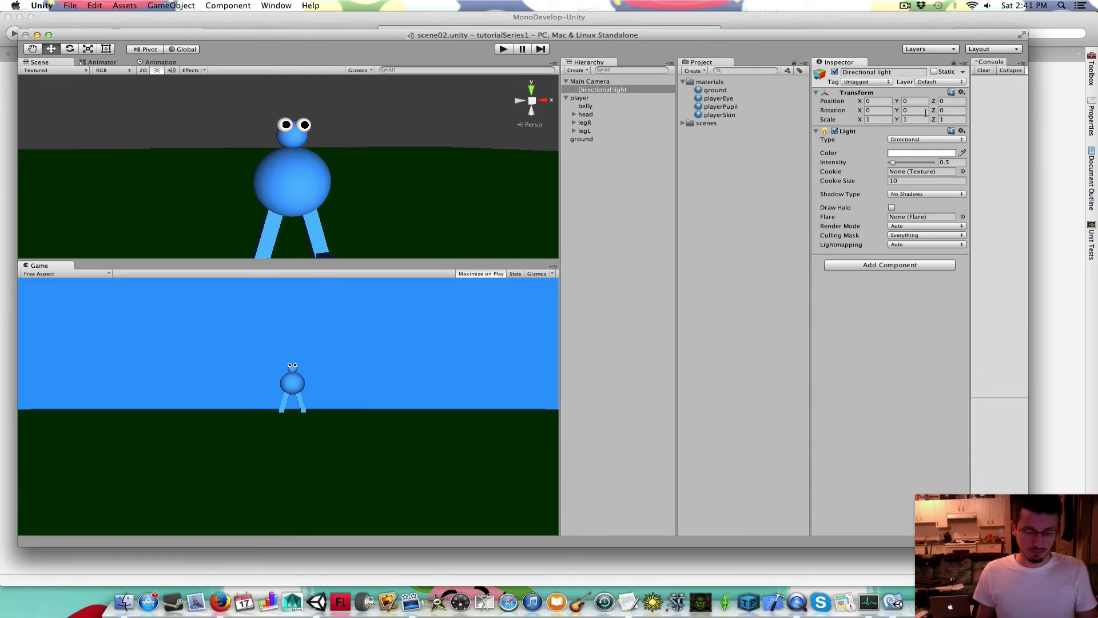
pyautogui.moveTo(861, 110); pyautogui.dragTo(1024, 91)
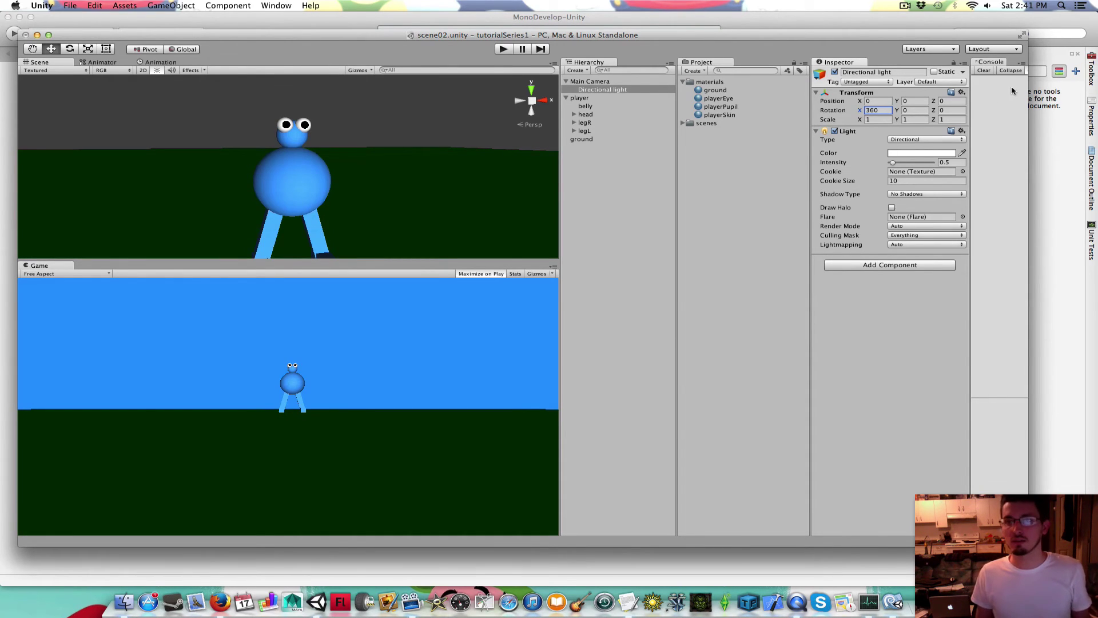
pyautogui.moveTo(897, 165); pyautogui.dragTo(925, 174)
pyautogui.click(922, 154)
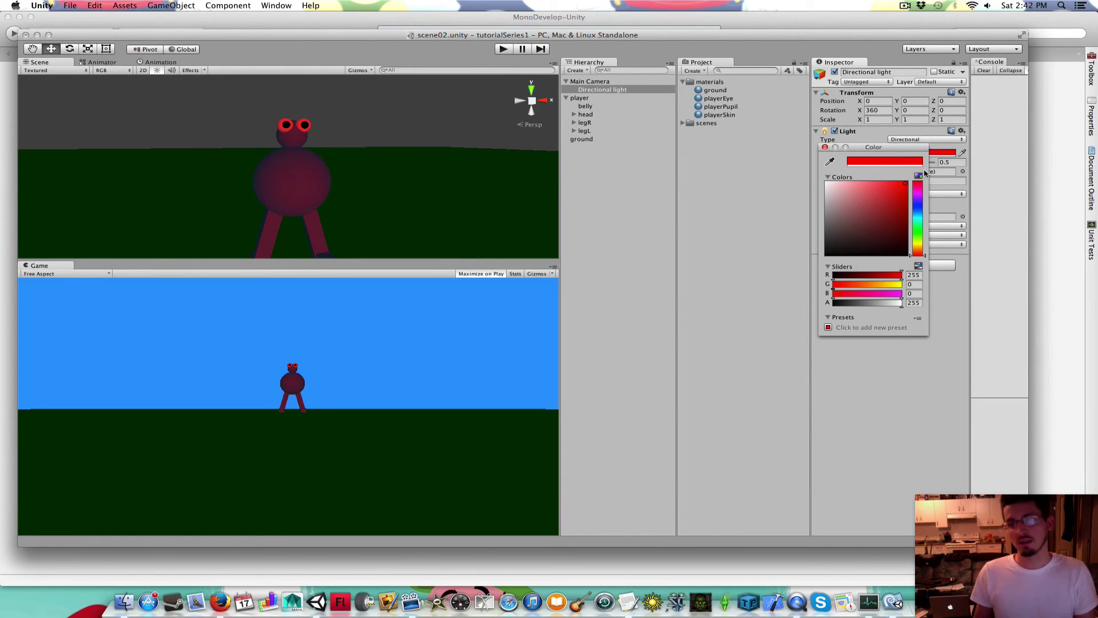
pyautogui.hotkey('ctrl', 'z')
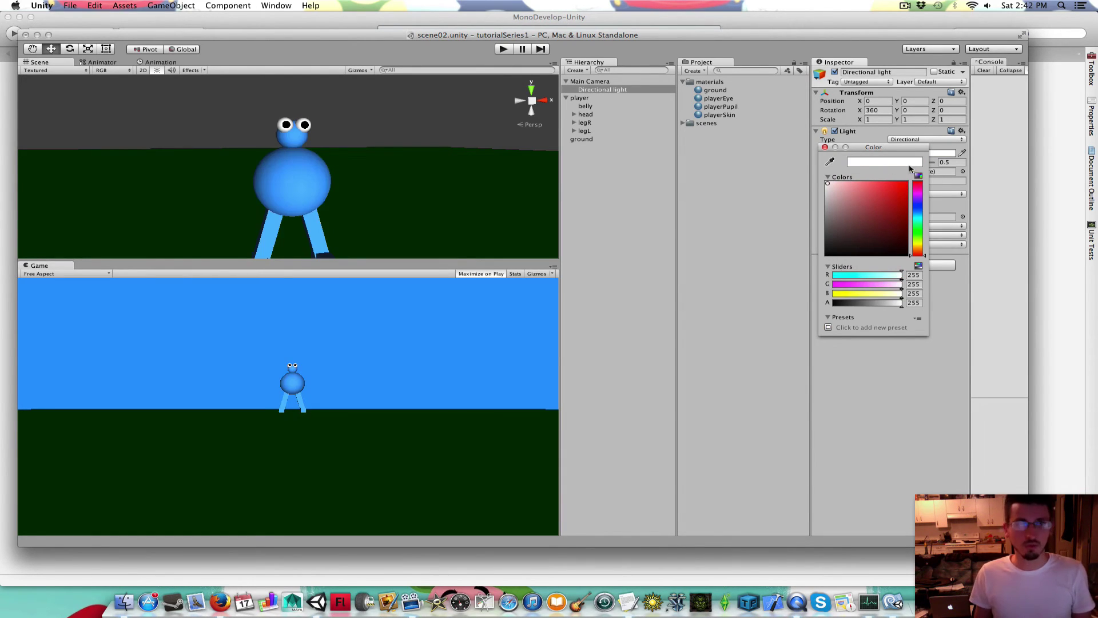
pyautogui.click(824, 147)
pyautogui.click(901, 292)
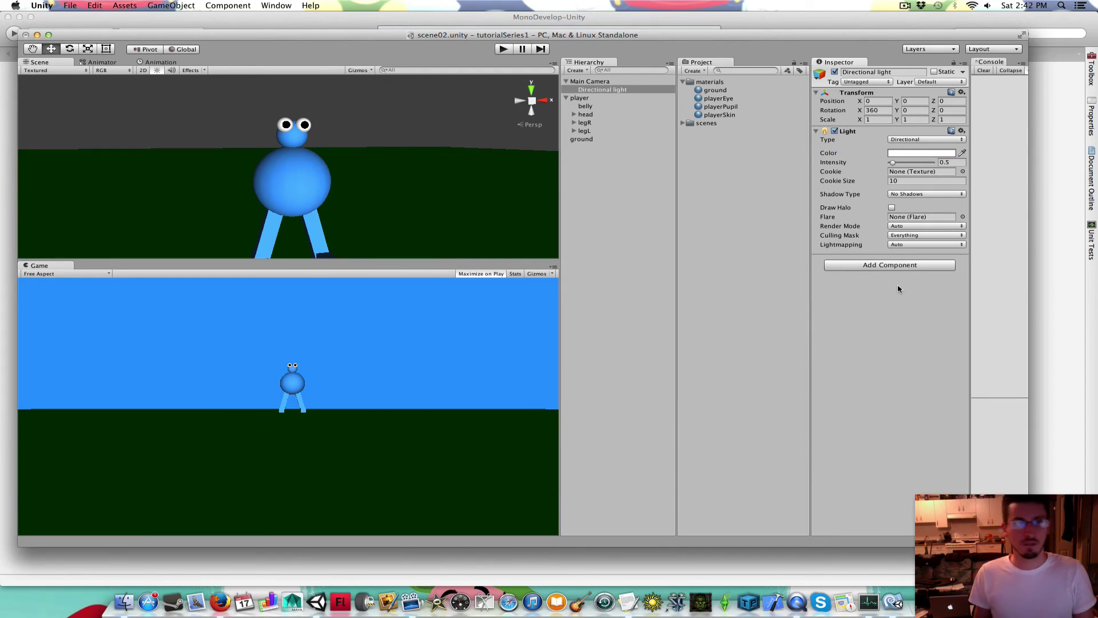
# Tilt the directional light to an X rotation of 385.09 to brighten the player and ground.
pyautogui.moveTo(351, 260); pyautogui.dragTo(364, 290)
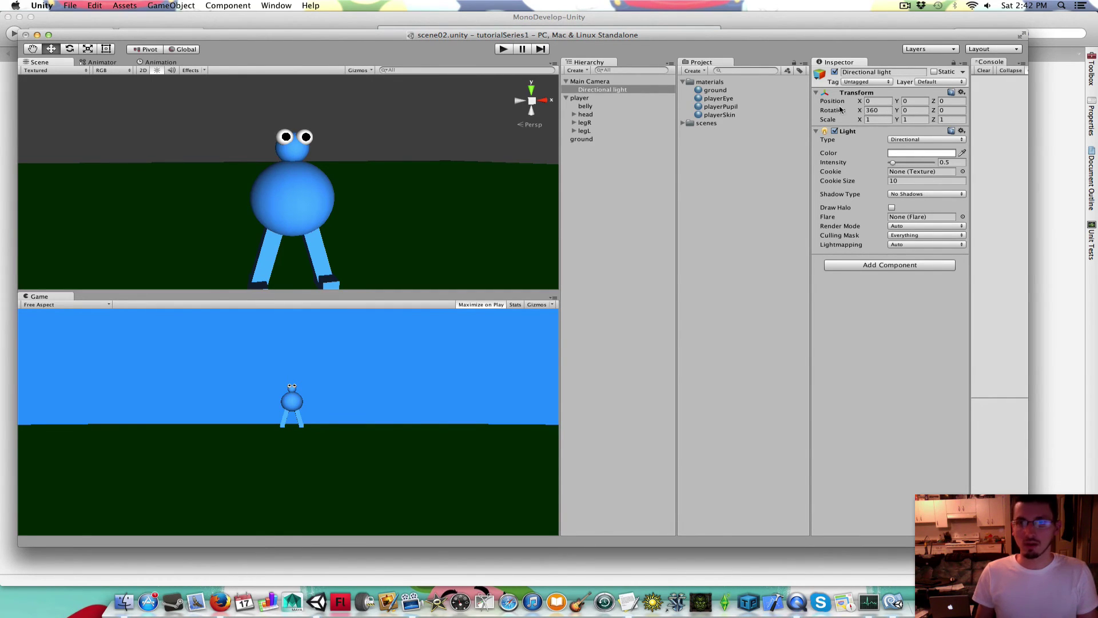
pyautogui.moveTo(861, 112); pyautogui.dragTo(970, 59)
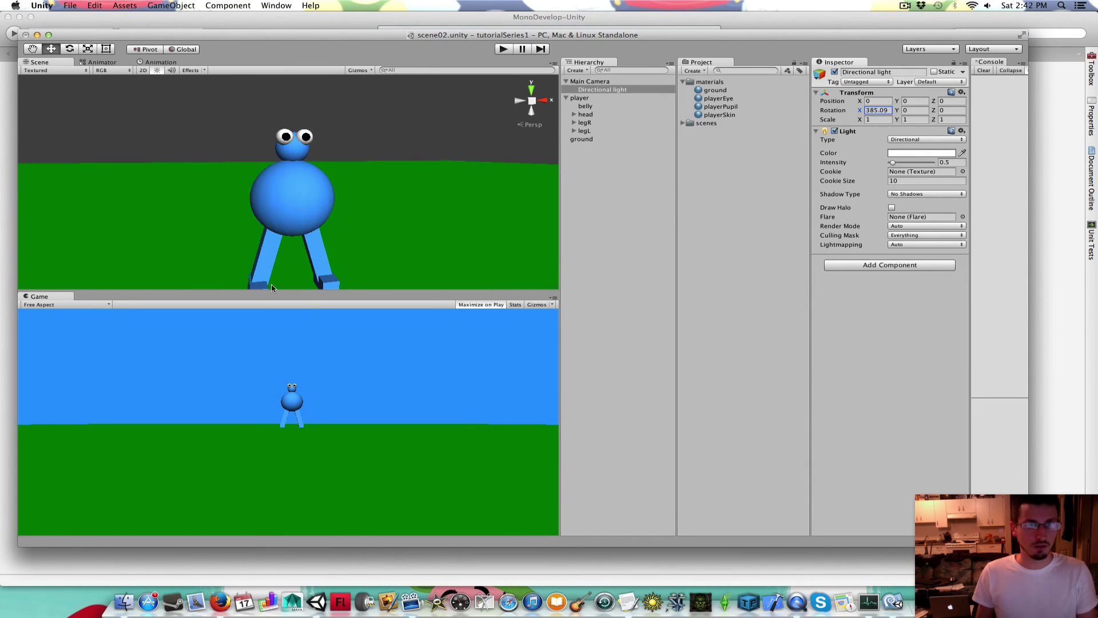
pyautogui.moveTo(274, 295); pyautogui.dragTo(300, 306)
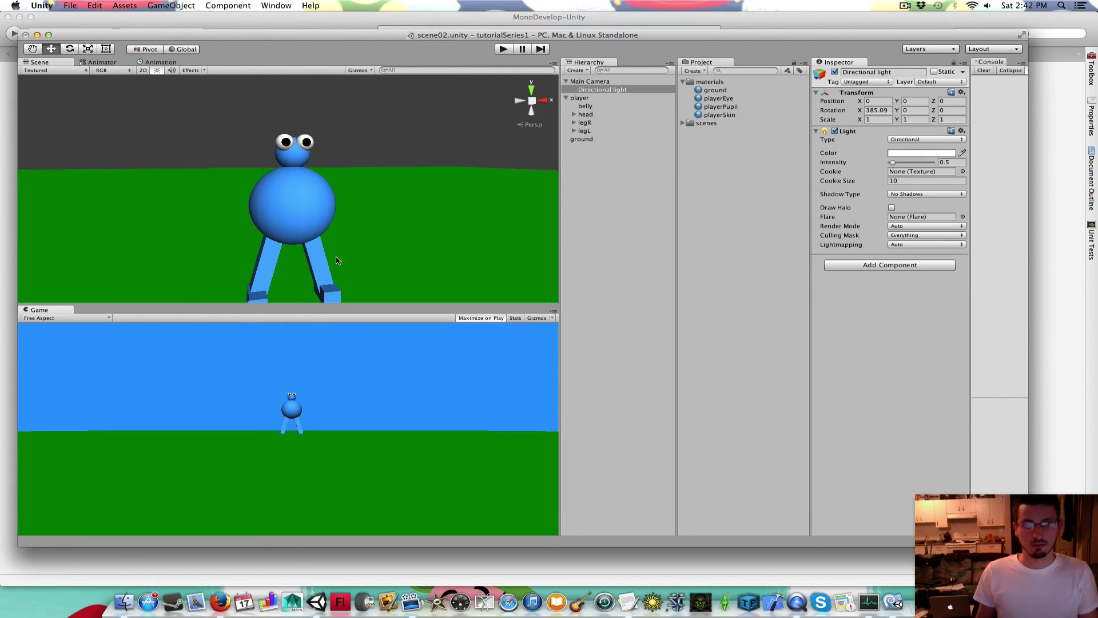
pyautogui.moveTo(336, 269); pyautogui.dragTo(335, 210)
# Set the directional light's Shadow Type to Soft Shadows so the player casts a shadow on the ground.
pyautogui.scroll(-5, 351, 229)
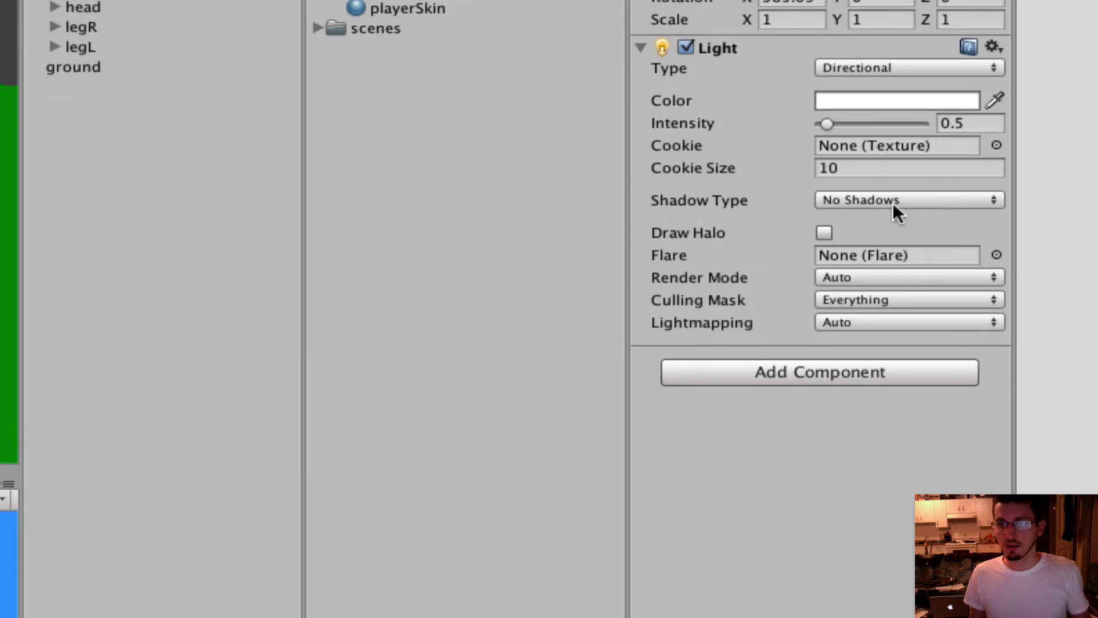
pyautogui.click(917, 194)
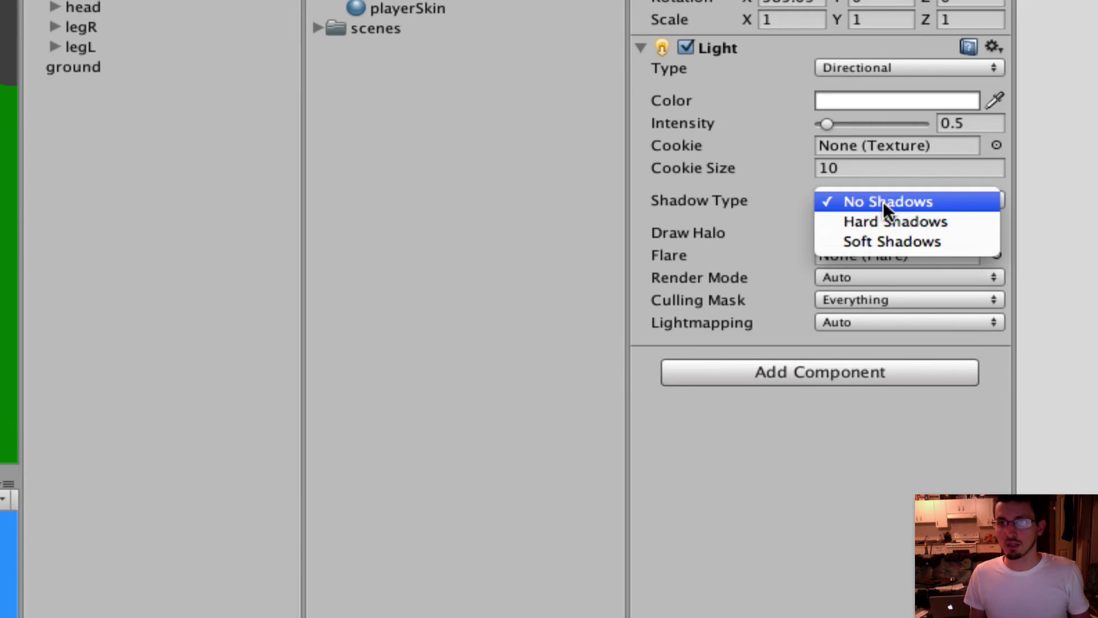
pyautogui.click(892, 241)
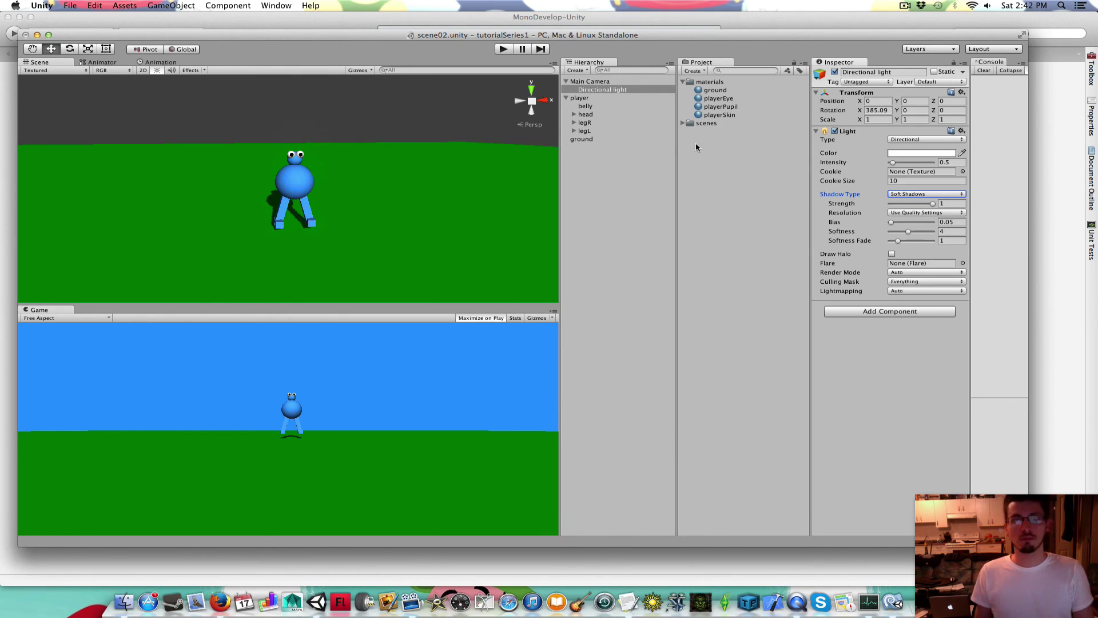
# Save scene02 with File > Save Scene.
pyautogui.click(69, 6)
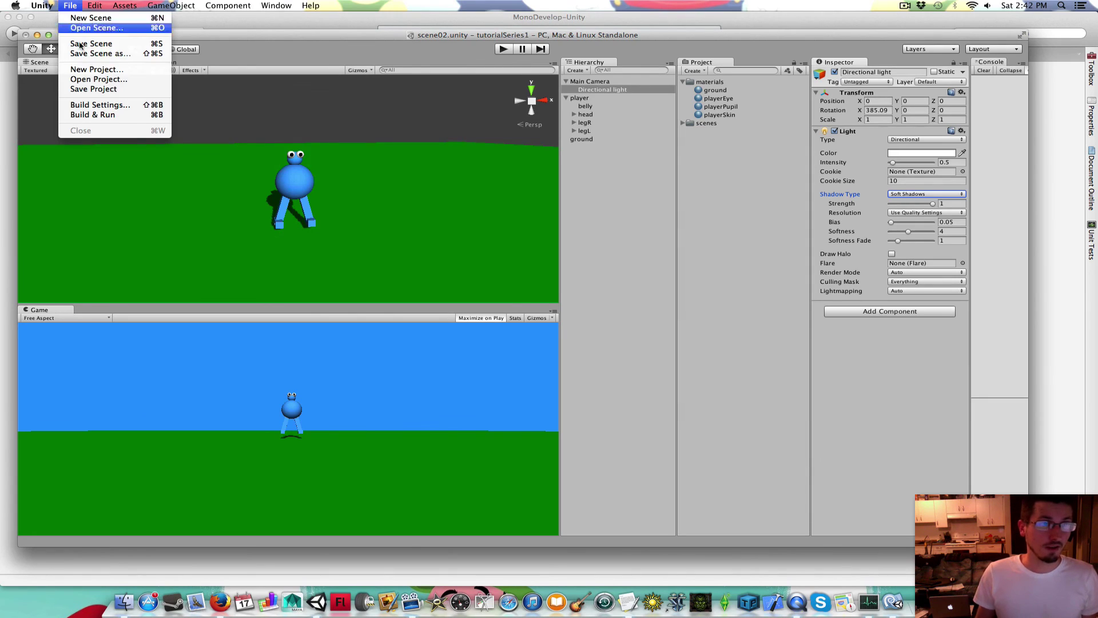
pyautogui.click(110, 44)
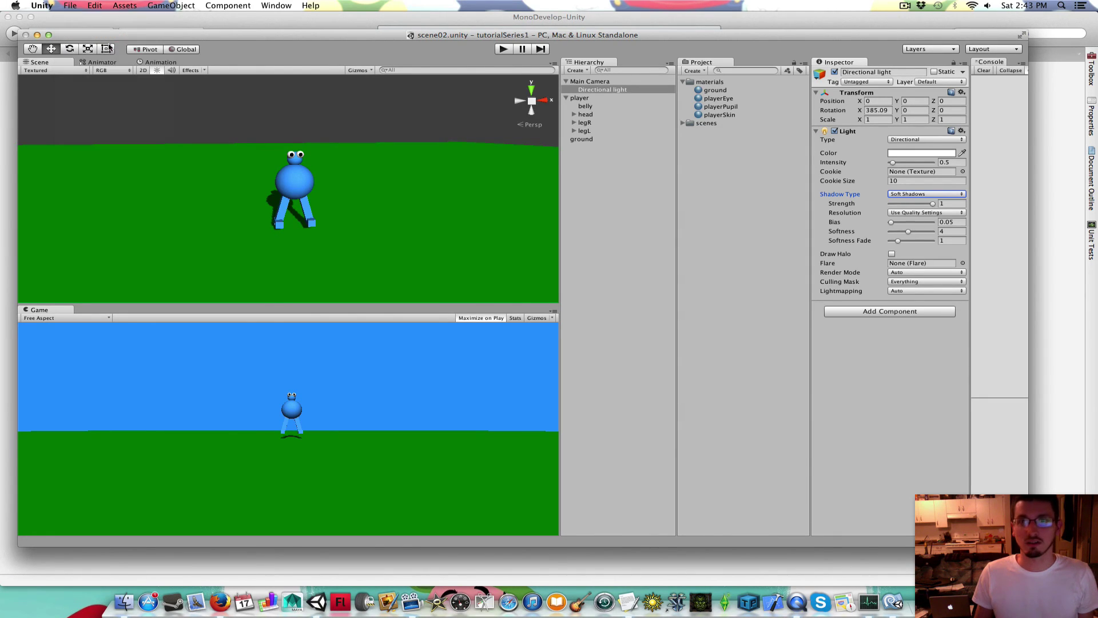